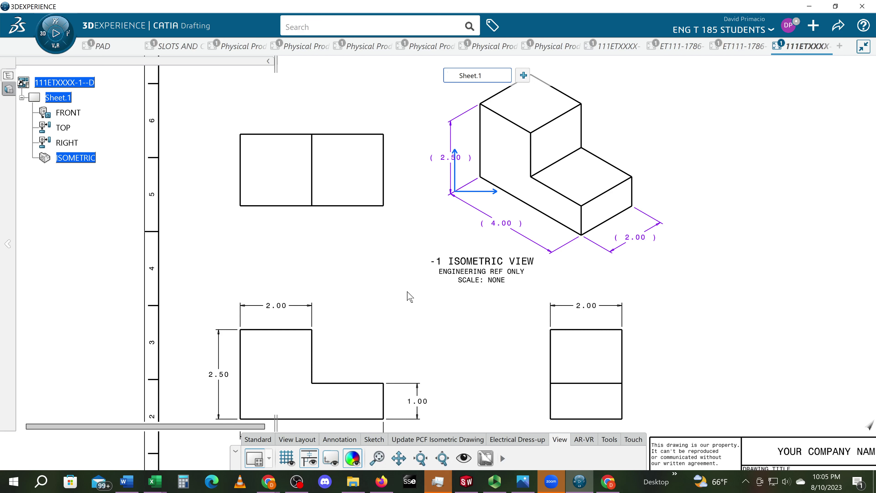
# Add a trial text note reading "asfasdfs" below the front view's 4.00 dimension.
pyautogui.moveTo(249, 408); pyautogui.dragTo(335, 307, button='middle')
pyautogui.click(335, 307)
pyautogui.moveTo(335, 307)
pyautogui.mouseDown(button='middle')
pyautogui.moveTo(337, 295)
pyautogui.moveTo(358, 303)
pyautogui.moveTo(403, 233)
pyautogui.moveTo(397, 227)
pyautogui.mouseUp(button='middle')
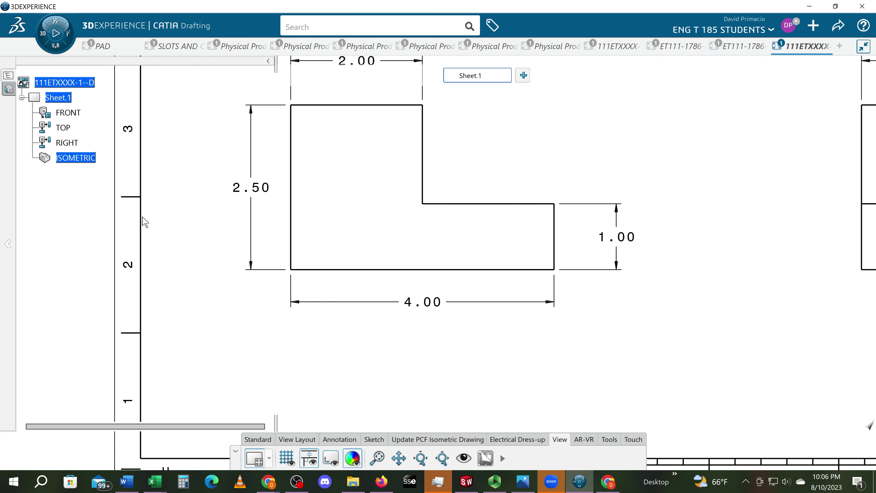
pyautogui.click(343, 439)
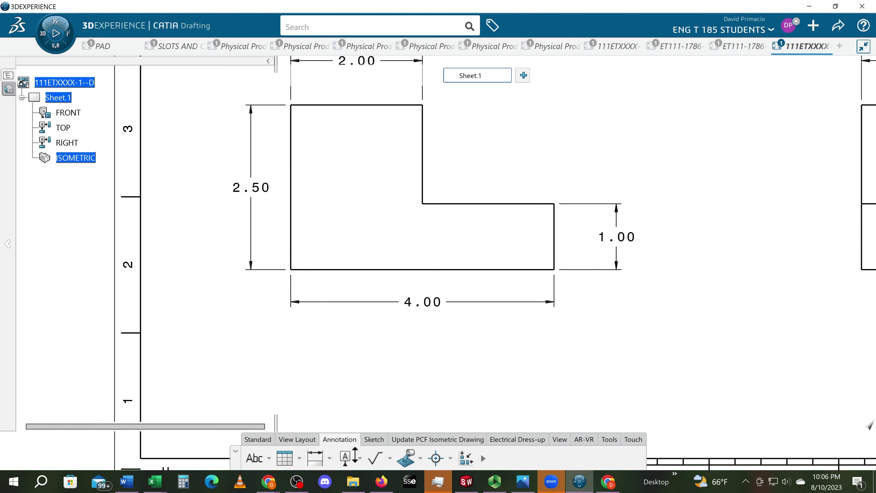
pyautogui.click(254, 458)
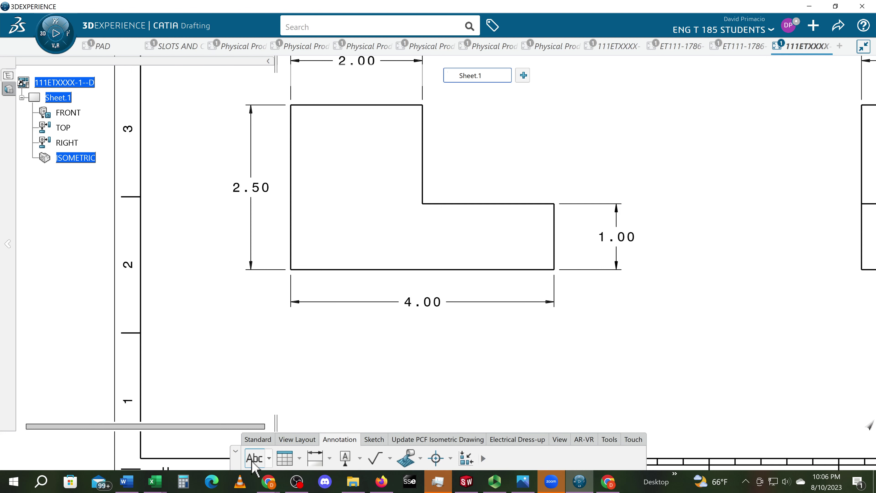
pyautogui.click(352, 348)
pyautogui.write('asfasdfs')
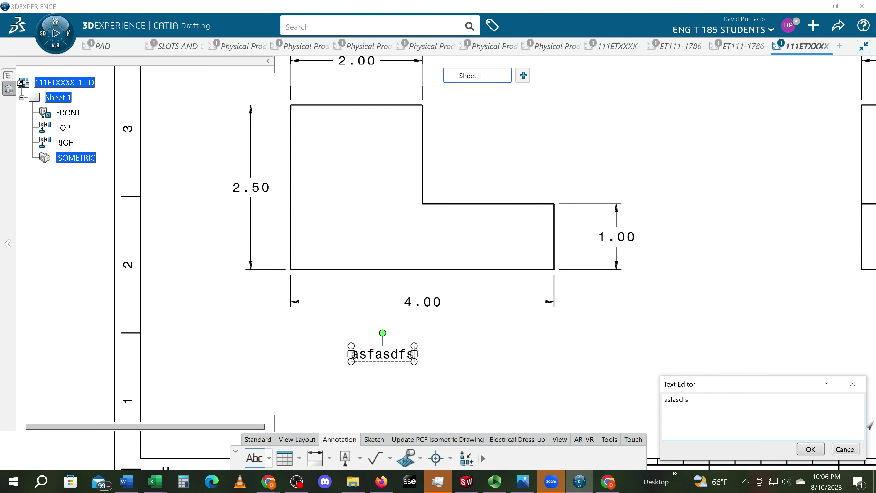
pyautogui.click(221, 382)
pyautogui.click(336, 382)
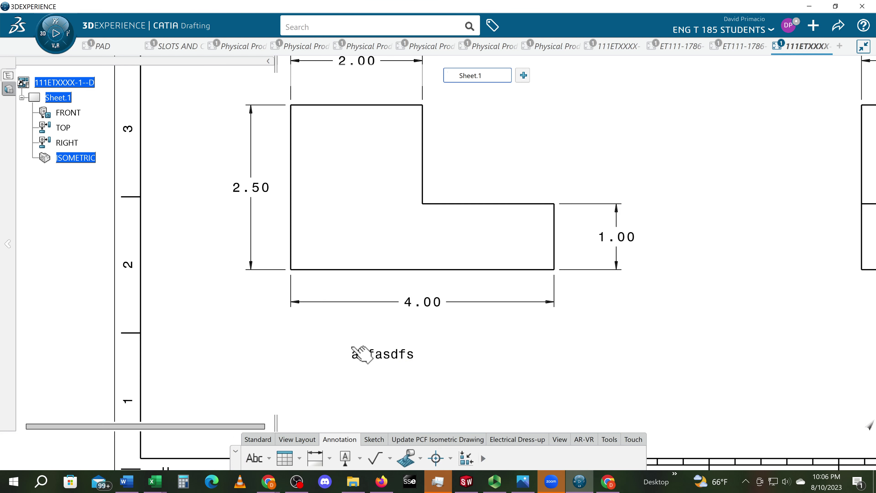
# Turn on the display of view frames for the drawing views on the sheet.
pyautogui.keyDown('ctrl'); pyautogui.moveTo(332, 312); pyautogui.dragTo(333, 342, button='middle'); pyautogui.keyUp('ctrl')
pyautogui.moveTo(765, 182)
pyautogui.mouseDown(button='middle')
pyautogui.moveTo(699, 247)
pyautogui.moveTo(682, 284)
pyautogui.mouseUp(button='middle')
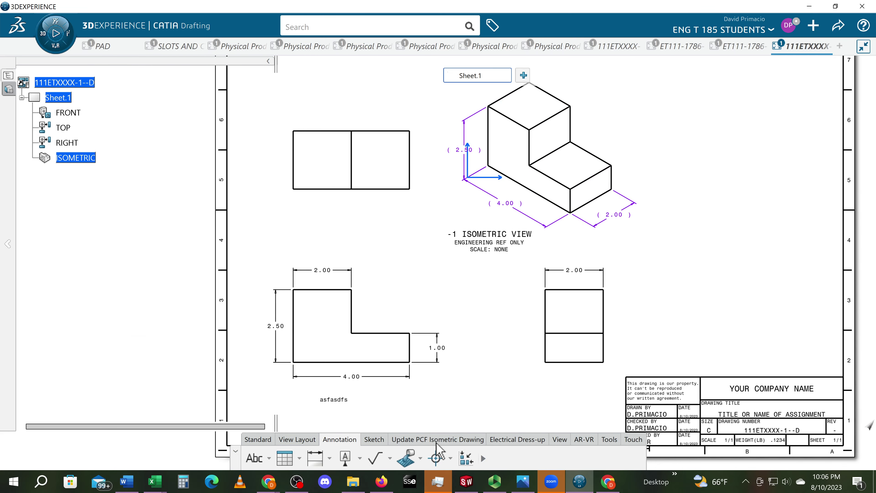
pyautogui.click(565, 440)
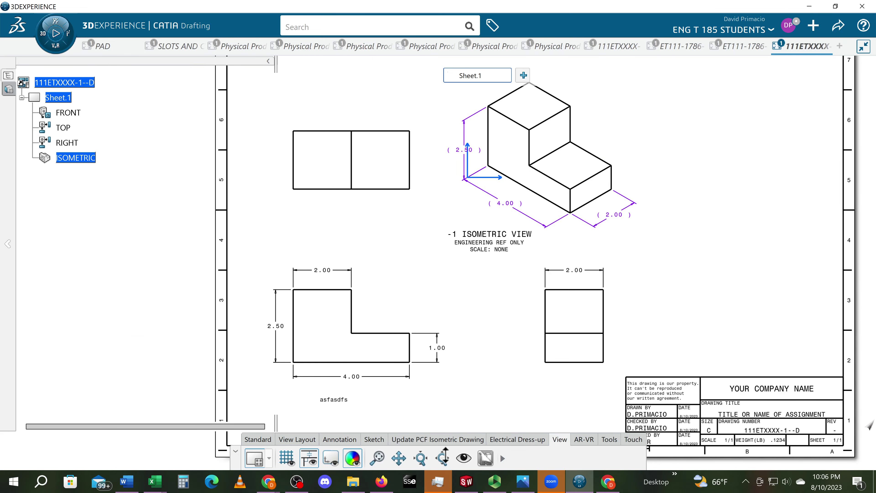
pyautogui.click(330, 458)
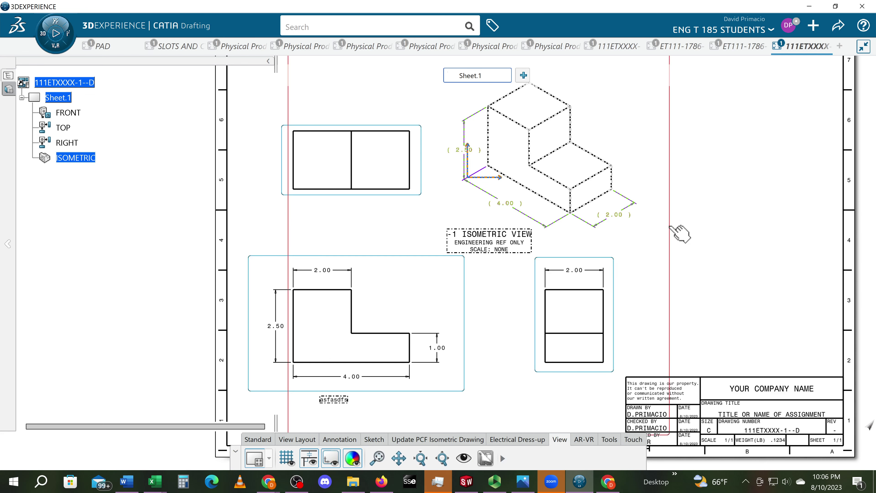
pyautogui.moveTo(671, 227); pyautogui.dragTo(823, 163)
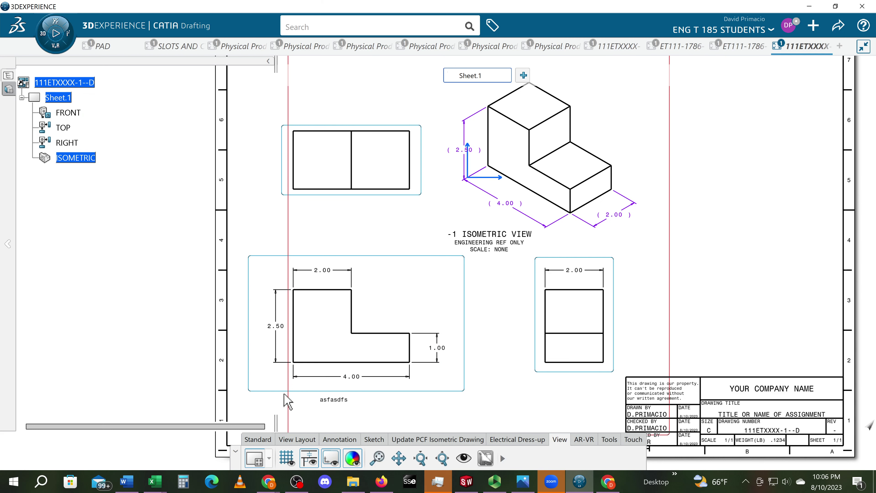
# Delete the trial text "asfasdfs" below the front view.
pyautogui.click(343, 404)
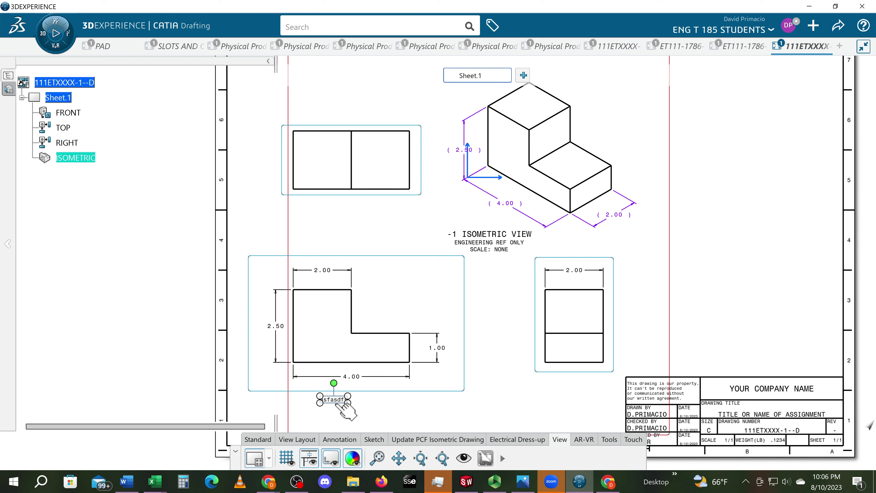
pyautogui.press('Delete')
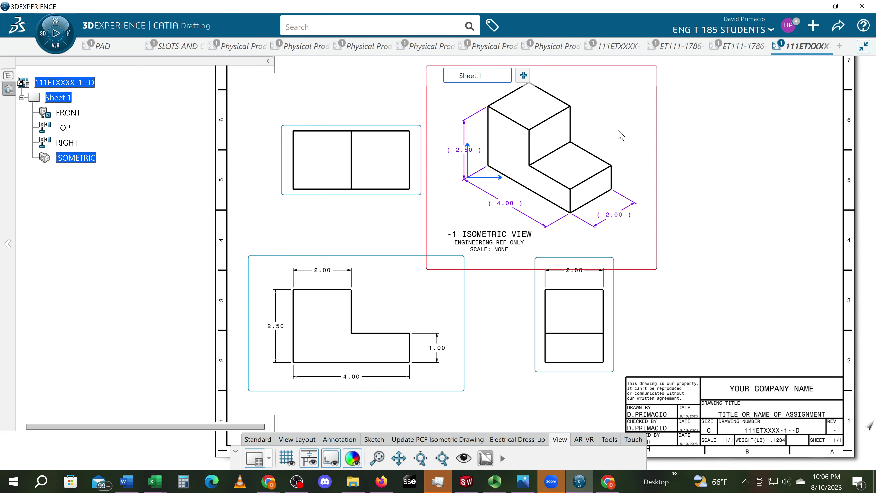
# Make the FRONT view the active view of the sheet.
pyautogui.moveTo(531, 275); pyautogui.dragTo(532, 330, button='middle')
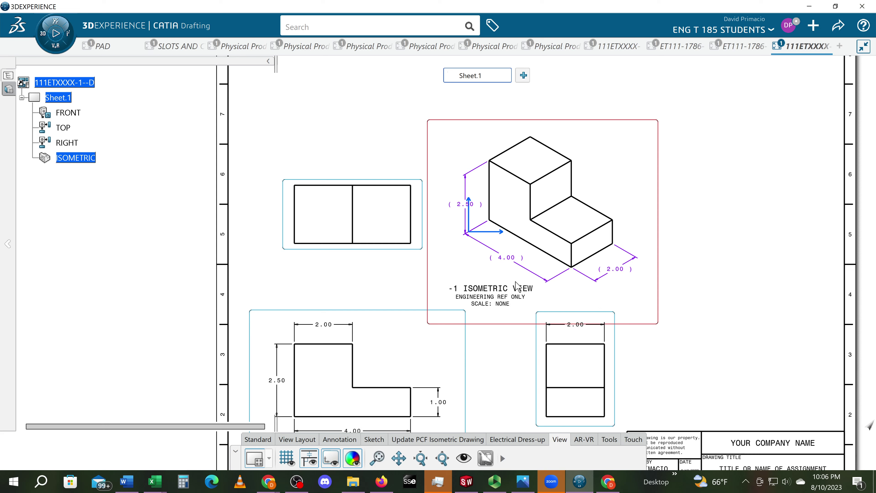
pyautogui.moveTo(410, 361)
pyautogui.mouseDown(button='middle')
pyautogui.moveTo(470, 274)
pyautogui.moveTo(489, 217)
pyautogui.moveTo(481, 209)
pyautogui.mouseUp(button='middle')
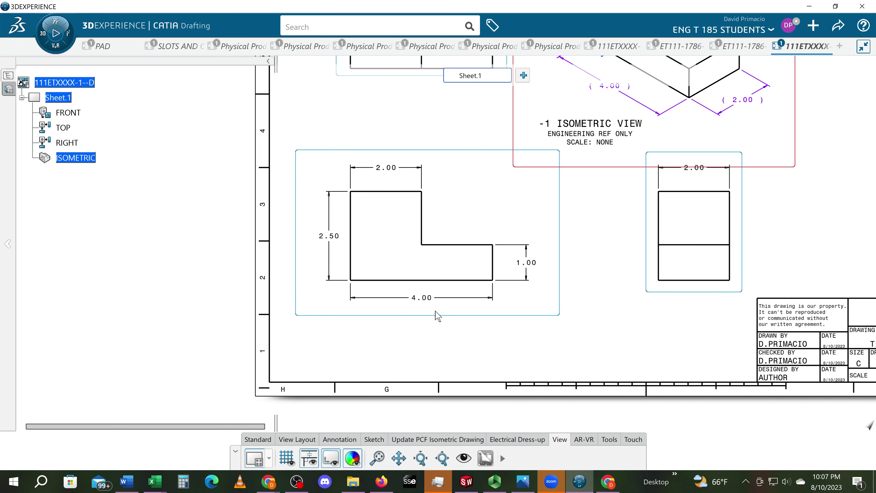
pyautogui.moveTo(424, 322)
pyautogui.mouseDown(button='middle')
pyautogui.moveTo(432, 304)
pyautogui.moveTo(424, 301)
pyautogui.mouseUp(button='middle')
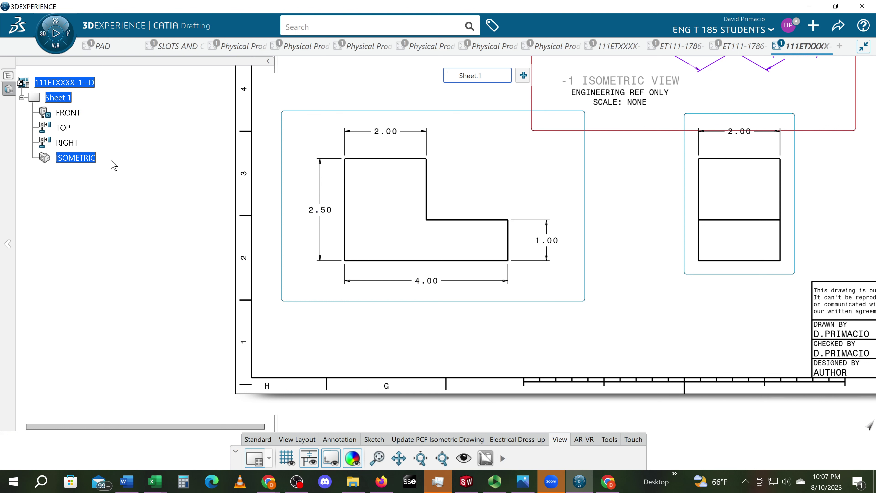
pyautogui.click(68, 113)
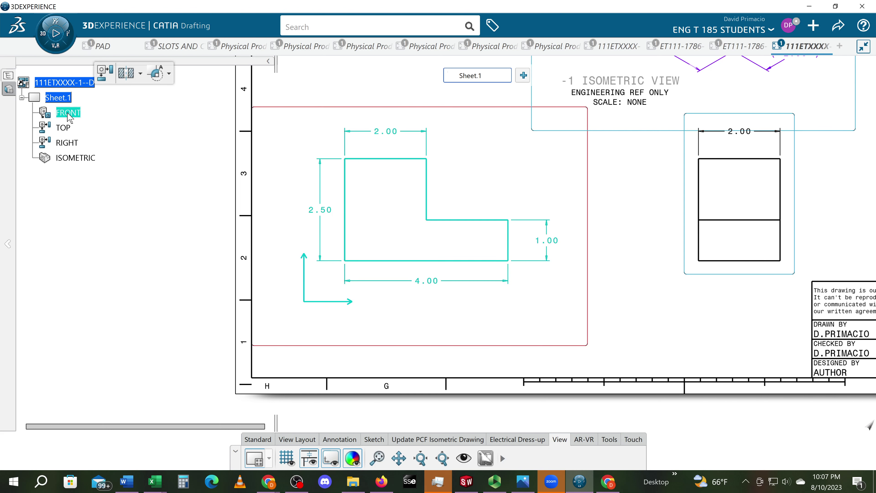
pyautogui.moveTo(513, 321)
pyautogui.mouseDown(button='middle')
pyautogui.moveTo(485, 364)
pyautogui.moveTo(482, 350)
pyautogui.mouseUp(button='middle')
pyautogui.moveTo(426, 362); pyautogui.dragTo(516, 283, button='middle')
pyautogui.click(458, 315)
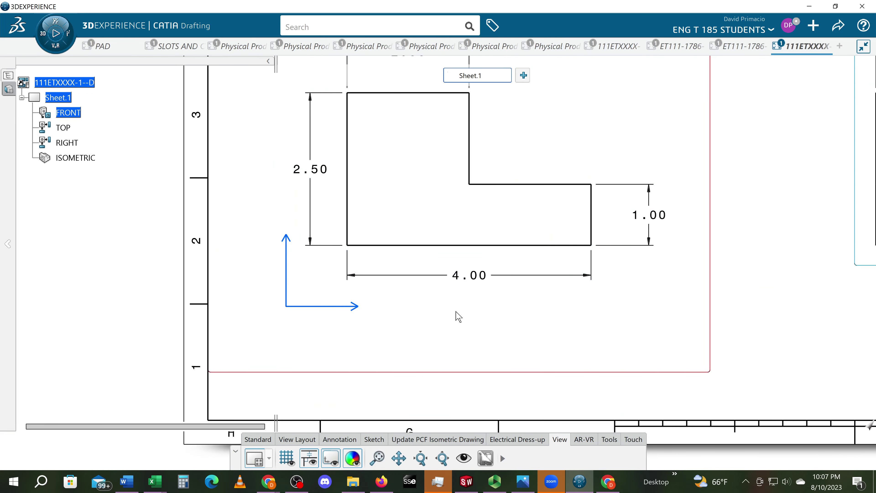
# Place a text note below the front view's 4.00 dimension with the first line "-1 PRIMARY VIEW".
pyautogui.click(347, 439)
pyautogui.click(347, 440)
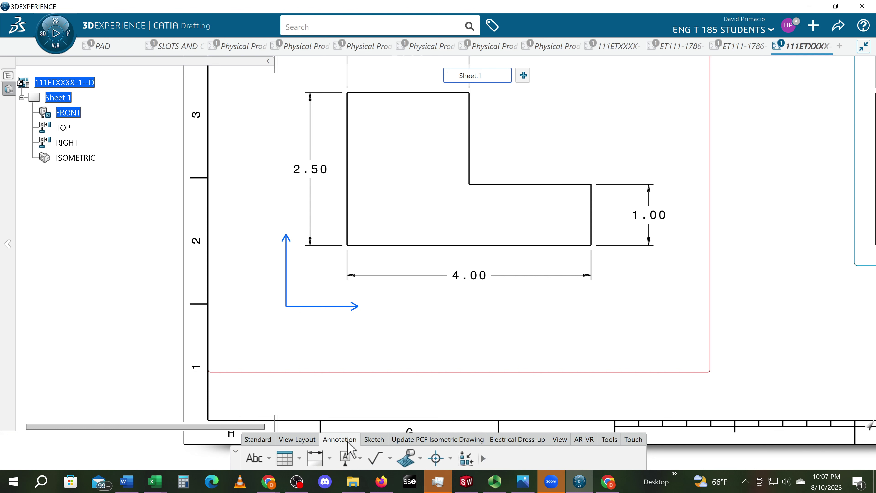
pyautogui.click(249, 465)
pyautogui.click(429, 313)
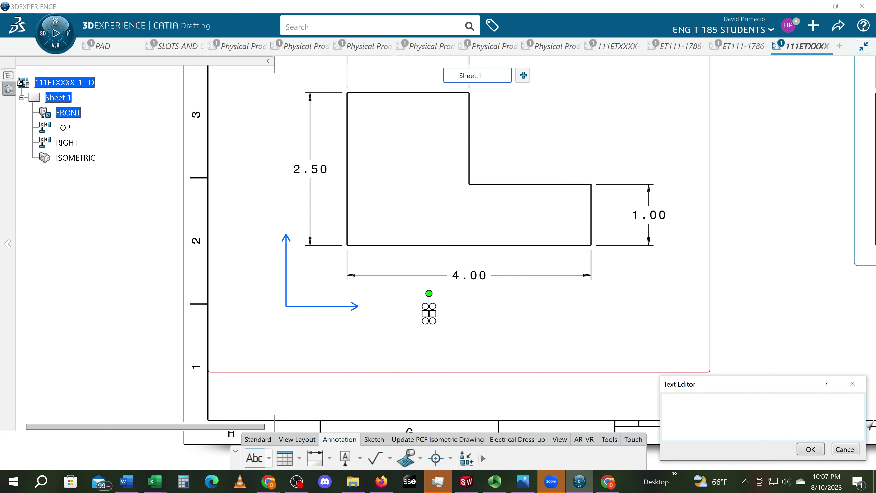
pyautogui.write('-1')
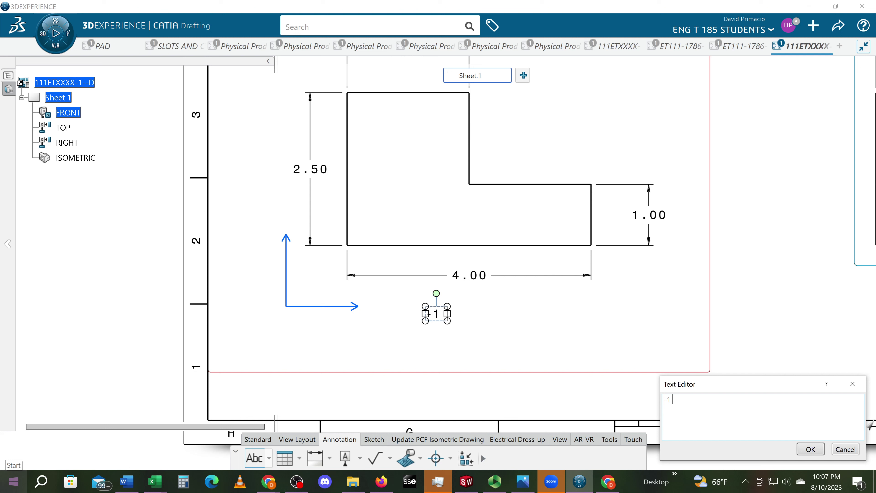
pyautogui.write(' p')
pyautogui.press('BackSpace')
pyautogui.write('pr')
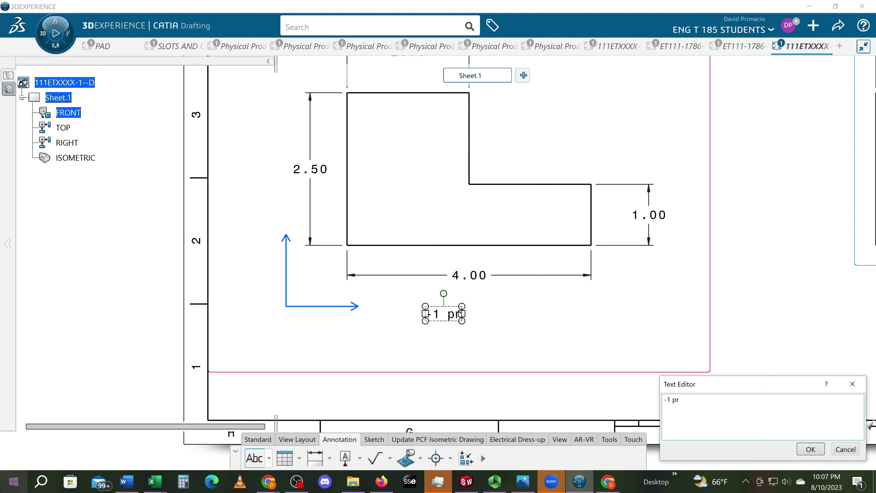
pyautogui.press('BackSpace')
pyautogui.press('BackSpace')
pyautogui.press('capslock')
pyautogui.write('PRIMAR')
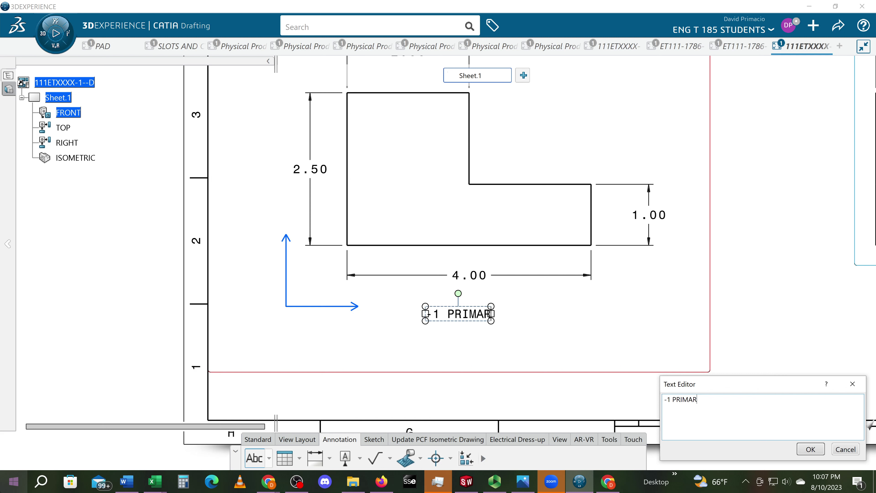
pyautogui.write('Y VIEW')
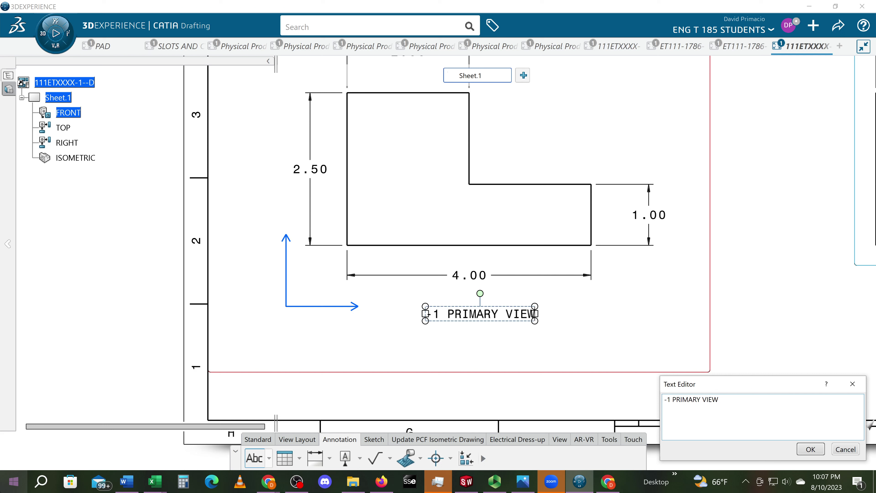
# Add a second line reading "SCALE 1:1" to the primary view note.
pyautogui.press('Return')
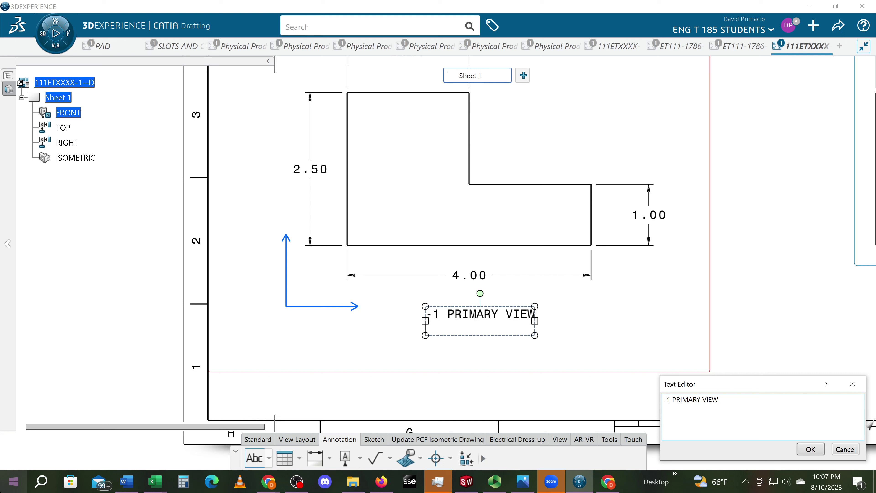
pyautogui.write('SCALE 1:1')
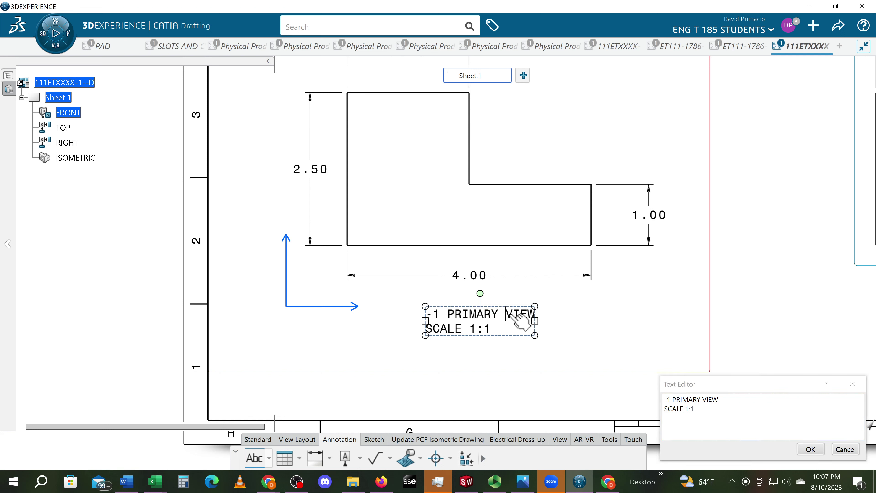
# Set the font size of "1 PRIMARY VIEW" in the note's first line to 5.000 mm and finish editing the text.
pyautogui.doubleClick(478, 316)
pyautogui.click(475, 314)
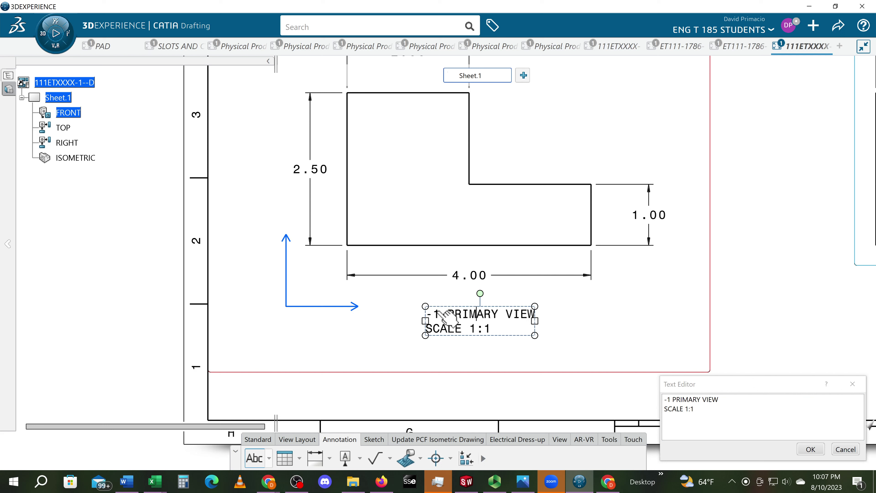
pyautogui.moveTo(432, 314); pyautogui.dragTo(535, 313)
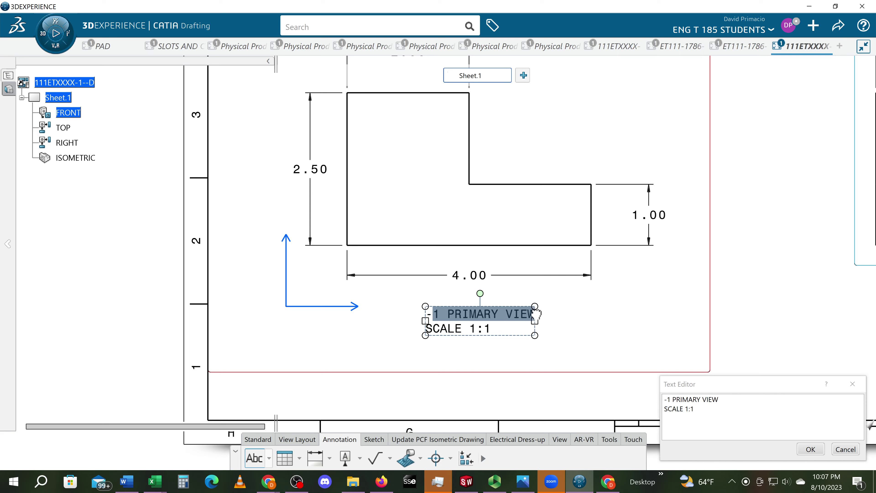
pyautogui.rightClick(503, 312)
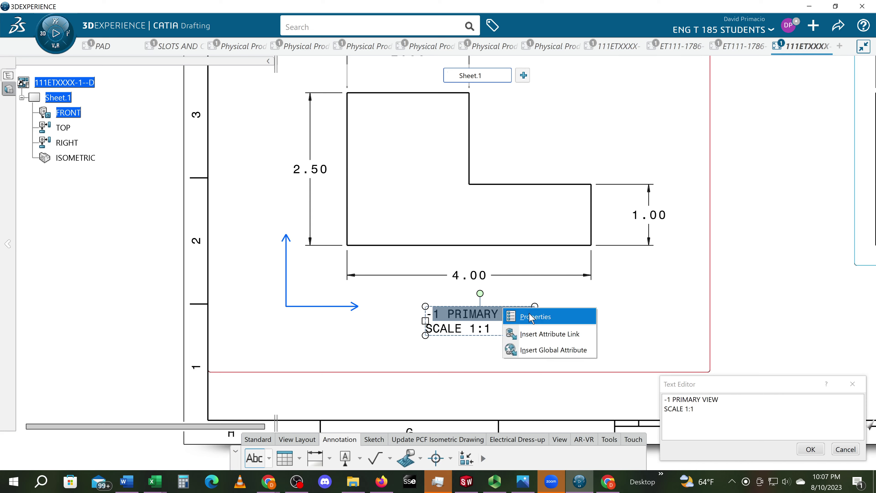
pyautogui.press('Escape')
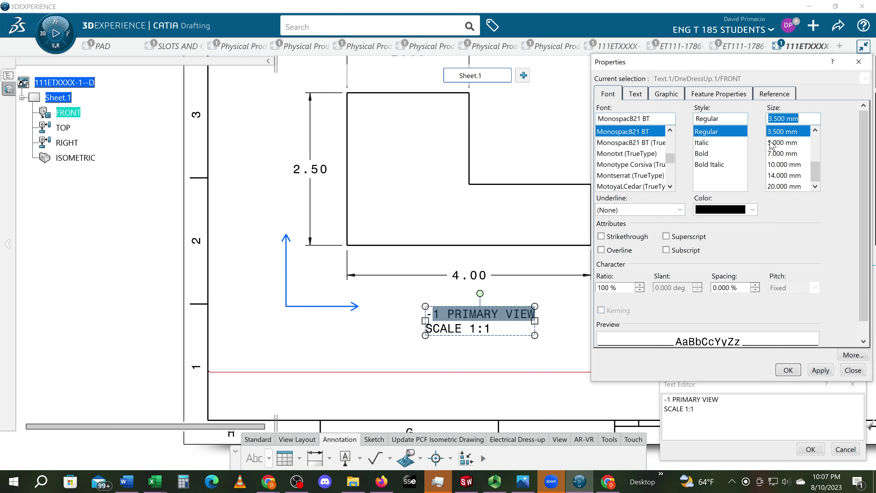
pyautogui.click(775, 144)
pyautogui.click(820, 369)
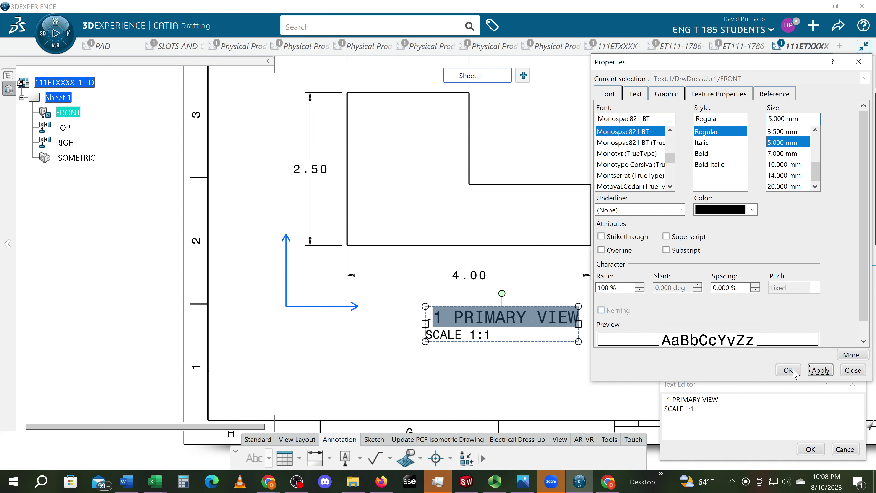
pyautogui.click(788, 370)
pyautogui.click(509, 351)
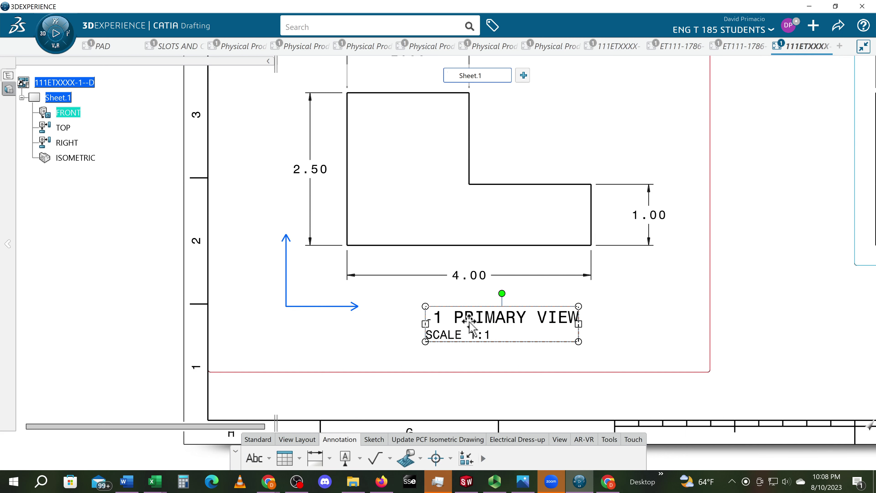
# Set the justification of the primary view note below the front view to Center and apply it.
pyautogui.moveTo(513, 316); pyautogui.dragTo(428, 324, button='middle')
pyautogui.click(428, 323)
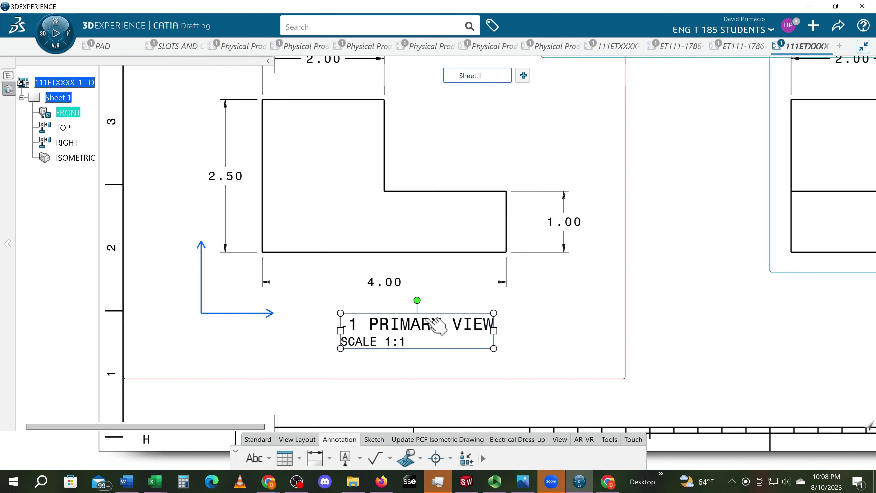
pyautogui.rightClick(433, 325)
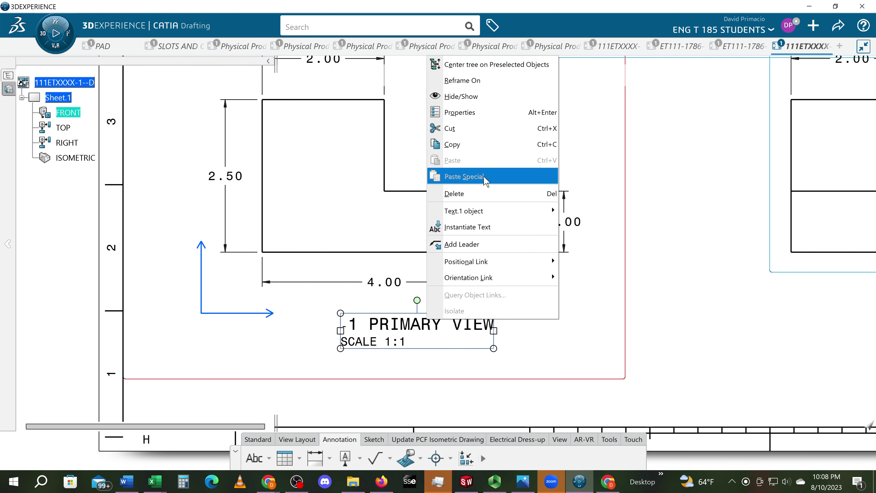
pyautogui.click(497, 113)
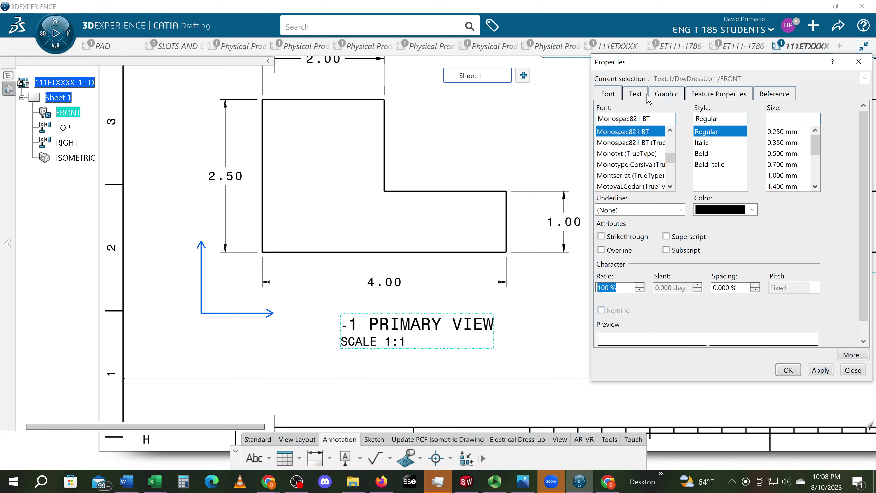
pyautogui.click(612, 94)
pyautogui.click(635, 93)
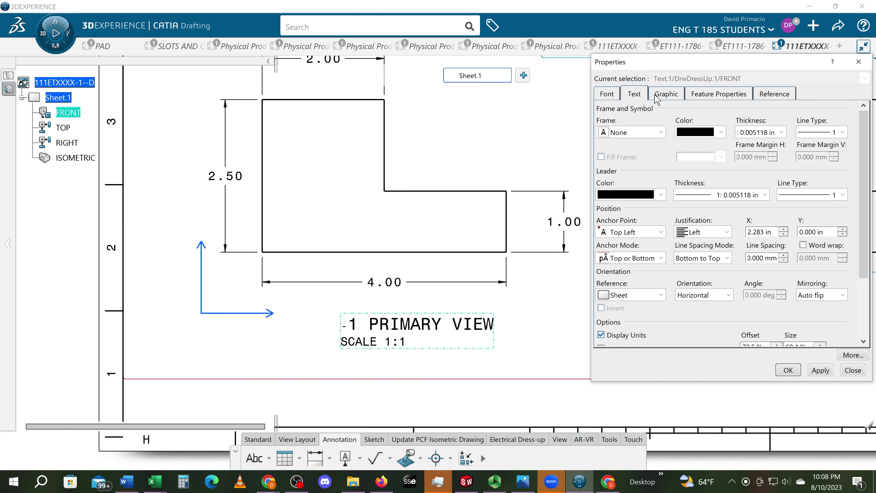
pyautogui.click(727, 232)
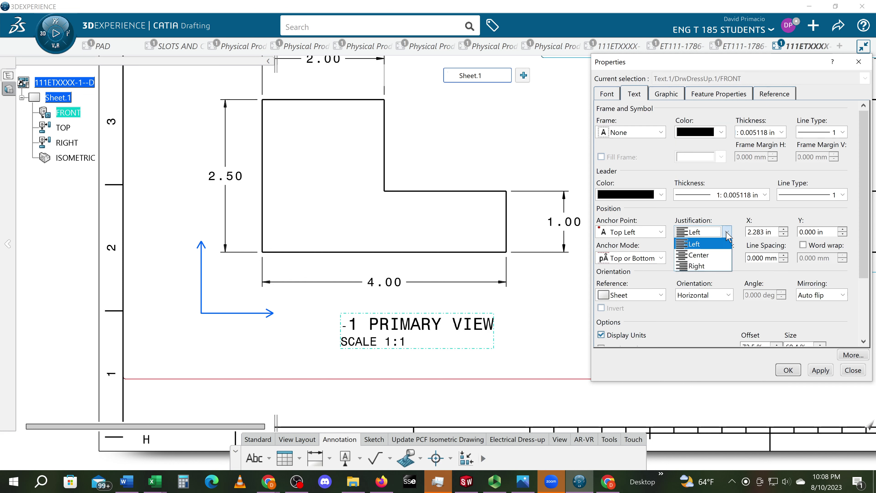
pyautogui.click(719, 256)
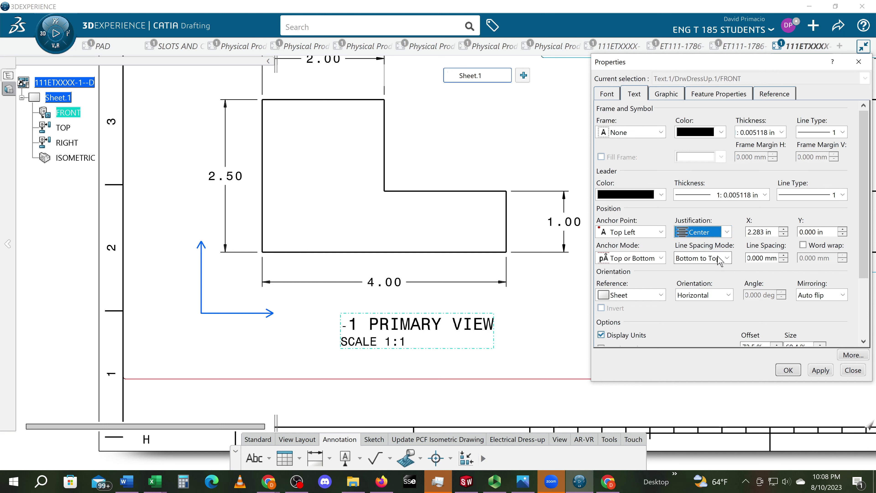
pyautogui.click(826, 370)
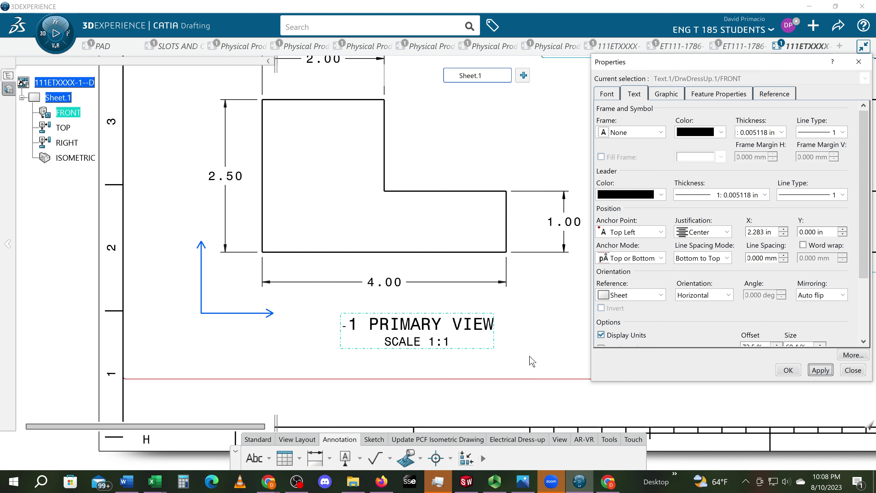
pyautogui.click(790, 373)
# Move the primary view note so it is centered beneath the front view's 4.00 dimension.
pyautogui.moveTo(514, 331)
pyautogui.mouseDown(button='middle')
pyautogui.moveTo(634, 297)
pyautogui.moveTo(625, 322)
pyautogui.mouseUp(button='middle')
pyautogui.moveTo(583, 284)
pyautogui.mouseDown(button='middle')
pyautogui.moveTo(608, 313)
pyautogui.moveTo(600, 308)
pyautogui.mouseUp(button='middle')
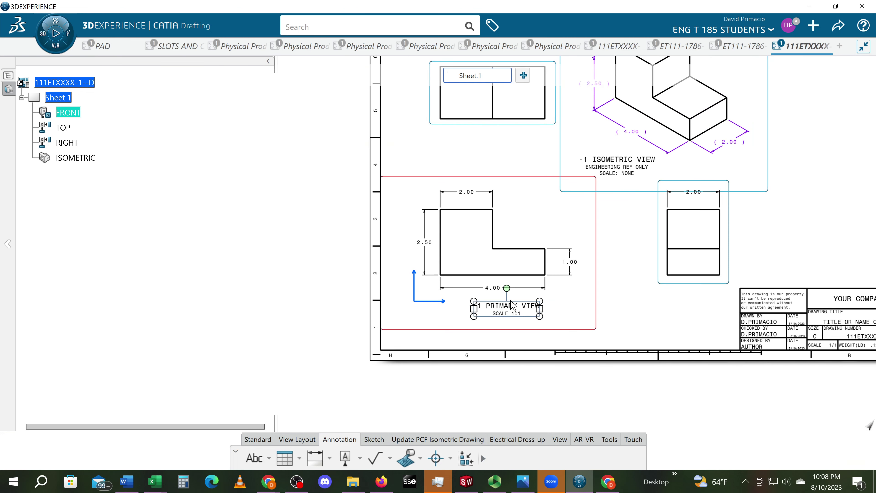
pyautogui.moveTo(513, 314); pyautogui.dragTo(494, 307)
pyautogui.click(647, 312)
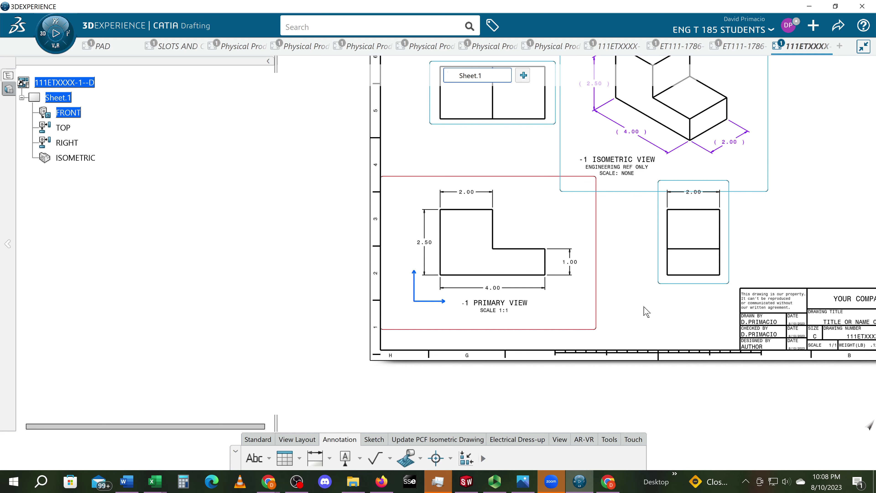
# Copy both lines of the primary view note's text and finish editing the note.
pyautogui.moveTo(626, 323); pyautogui.dragTo(572, 332, button='middle')
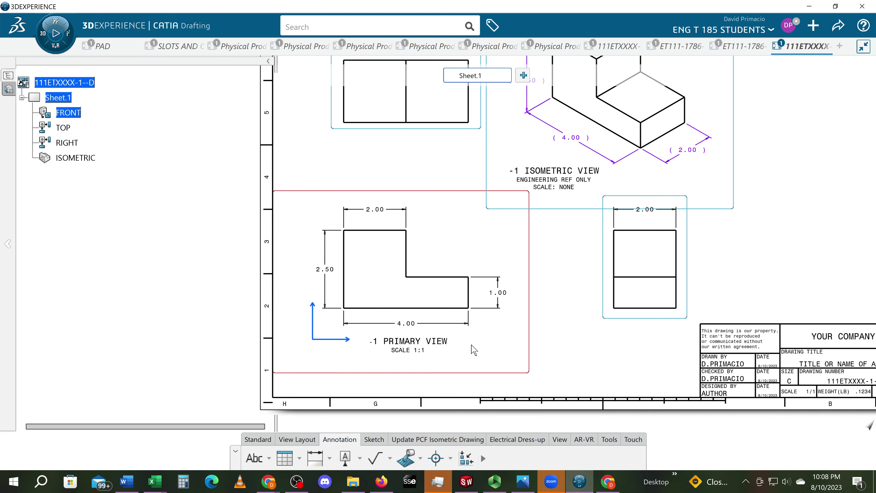
pyautogui.doubleClick(429, 341)
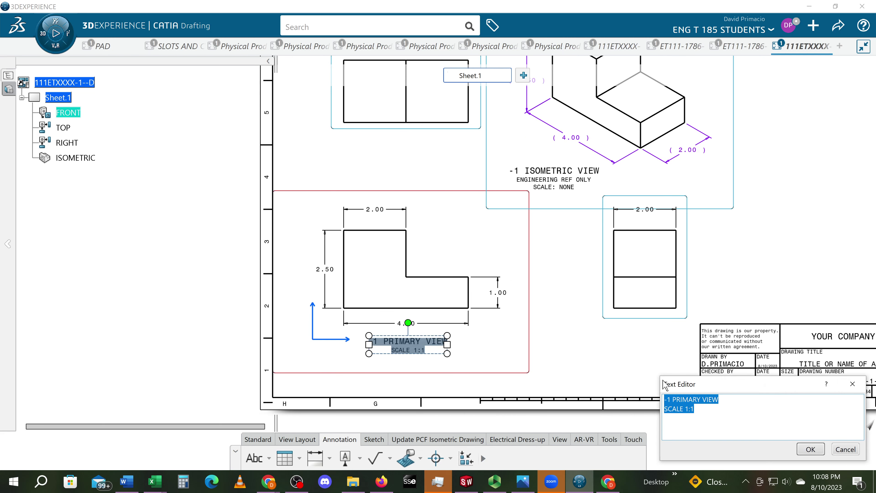
pyautogui.rightClick(678, 404)
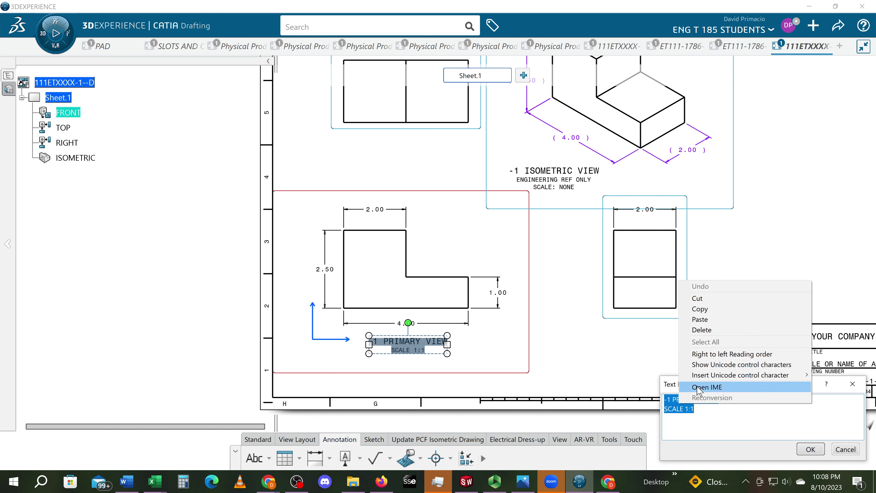
pyautogui.click(713, 302)
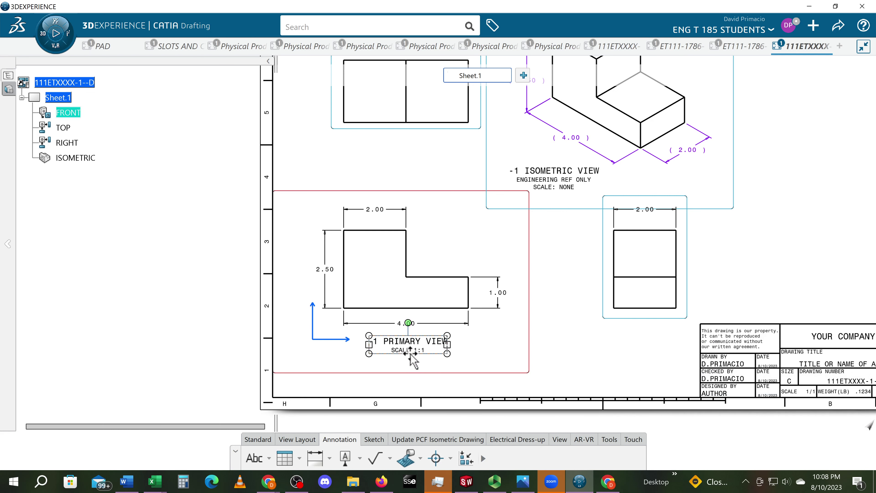
pyautogui.doubleClick(410, 347)
pyautogui.rightClick(671, 407)
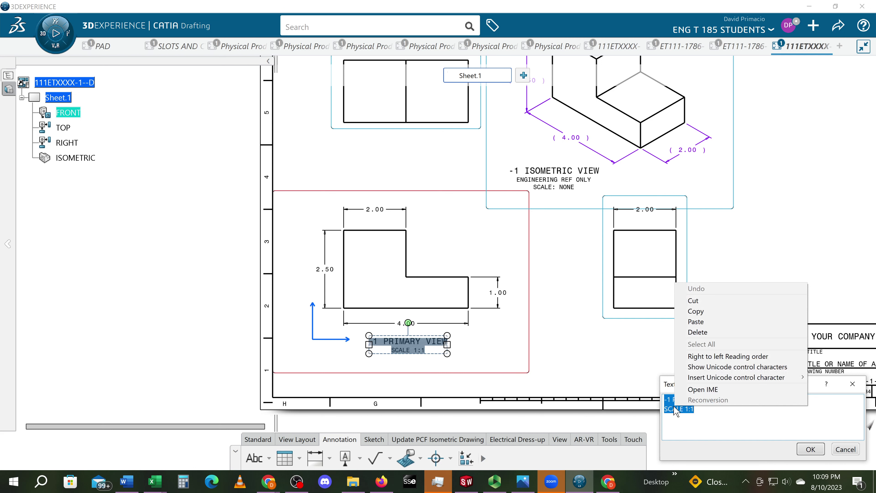
pyautogui.click(704, 311)
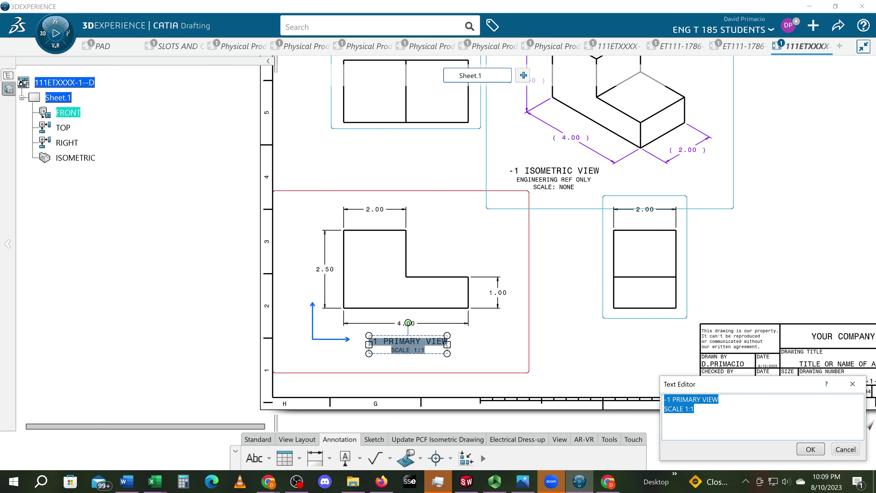
pyautogui.click(820, 450)
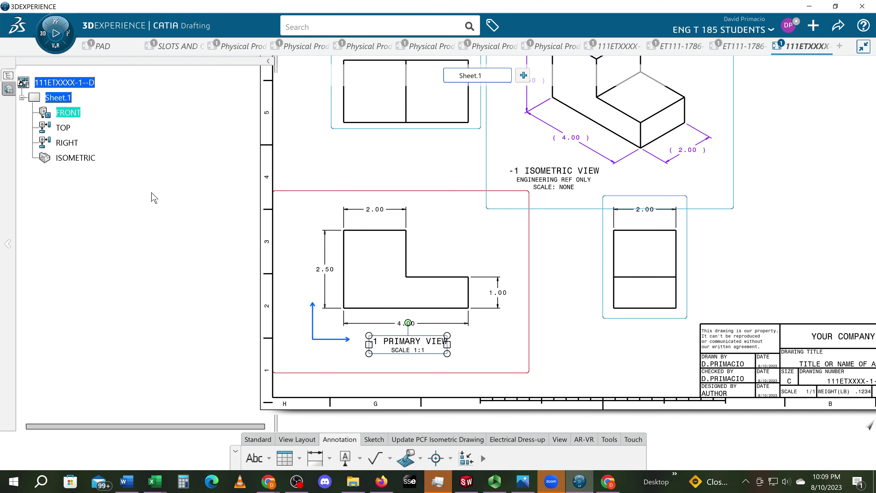
# Make the RIGHT view the active view of the sheet.
pyautogui.doubleClick(68, 143)
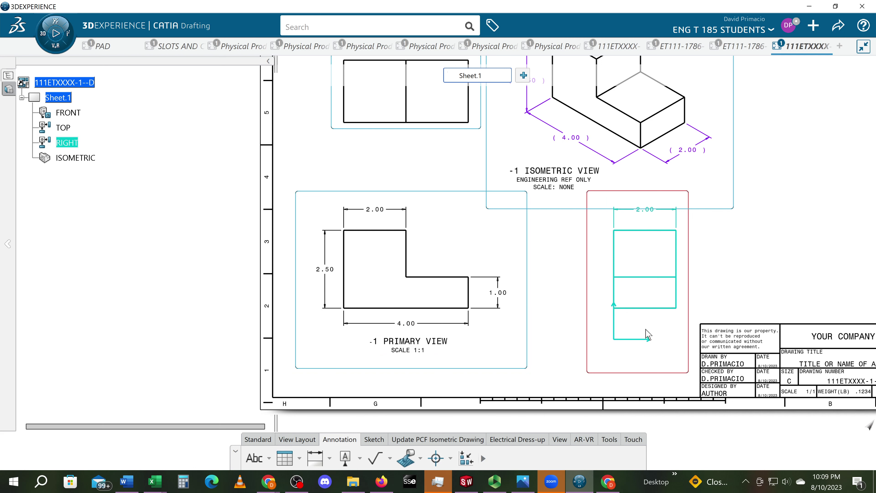
pyautogui.rightClick(634, 348)
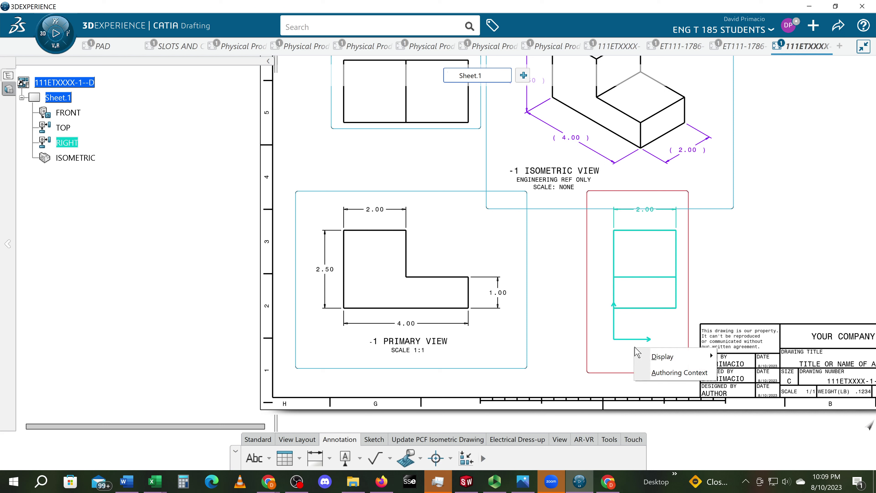
pyautogui.click(636, 352)
pyautogui.rightClick(635, 349)
pyautogui.click(629, 359)
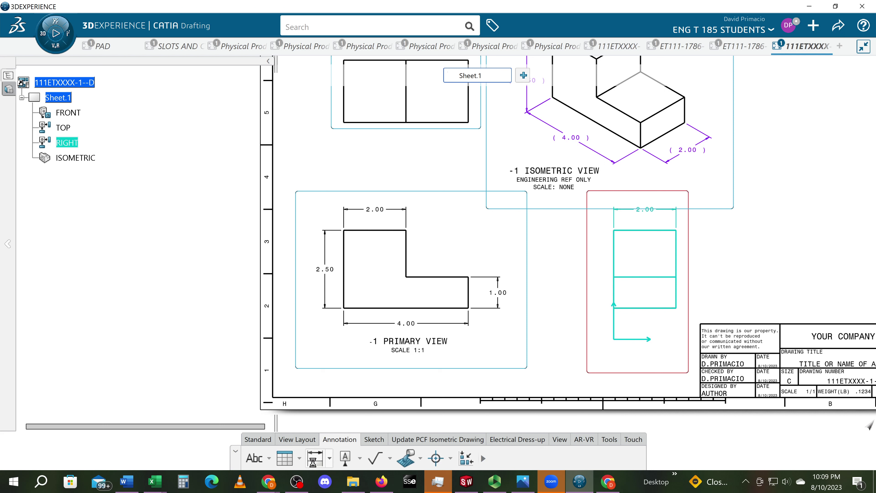
# Place a text note below the right view and paste the copied primary view text into it.
pyautogui.click(254, 459)
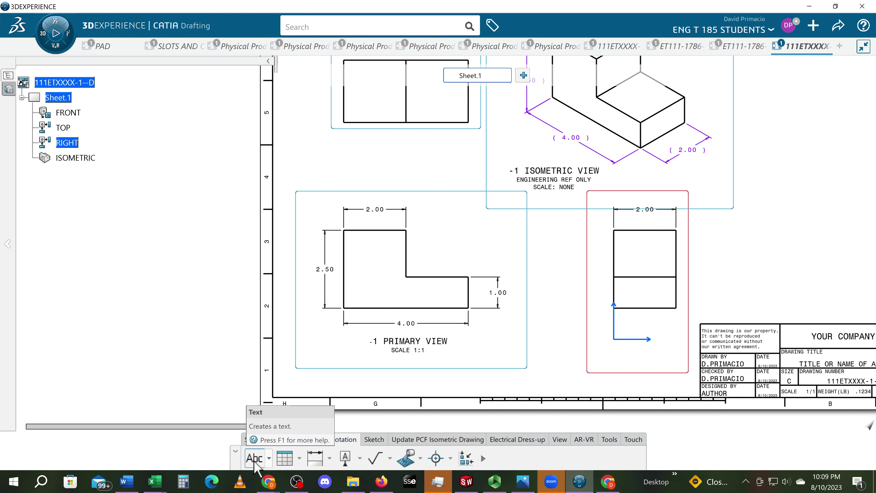
pyautogui.click(624, 347)
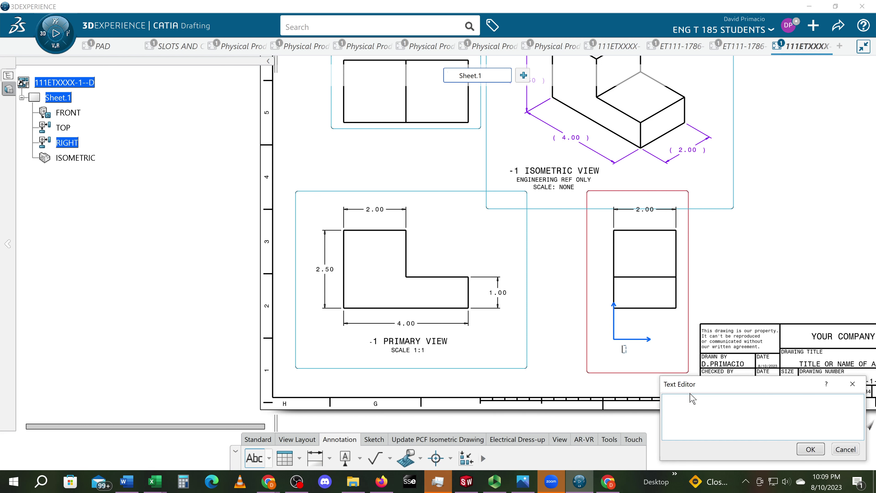
pyautogui.rightClick(683, 409)
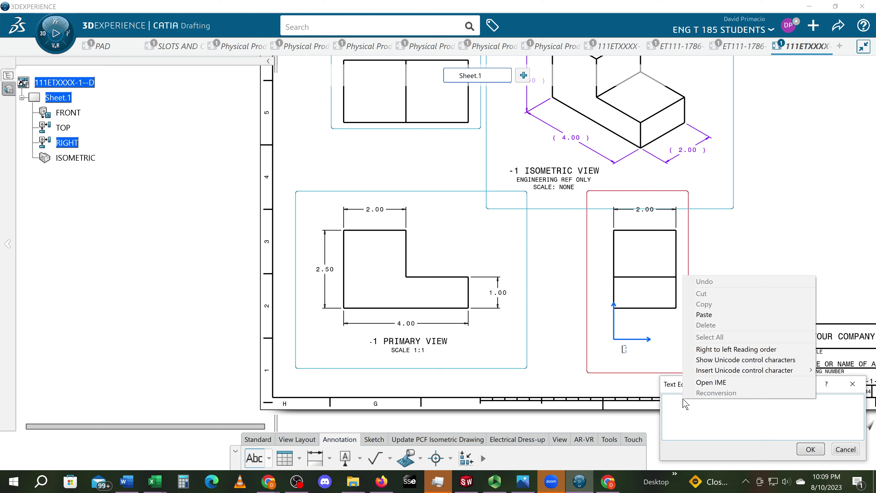
pyautogui.click(721, 318)
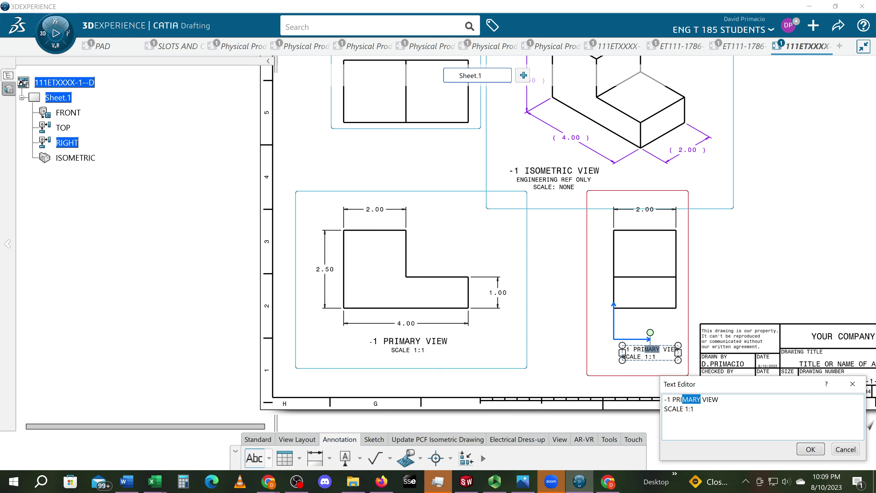
# Change the first line of the right view's note to "-1 PRINCIPLE VIEW" and finish editing the text.
pyautogui.moveTo(437, 481)
pyautogui.write('NCIPLE')
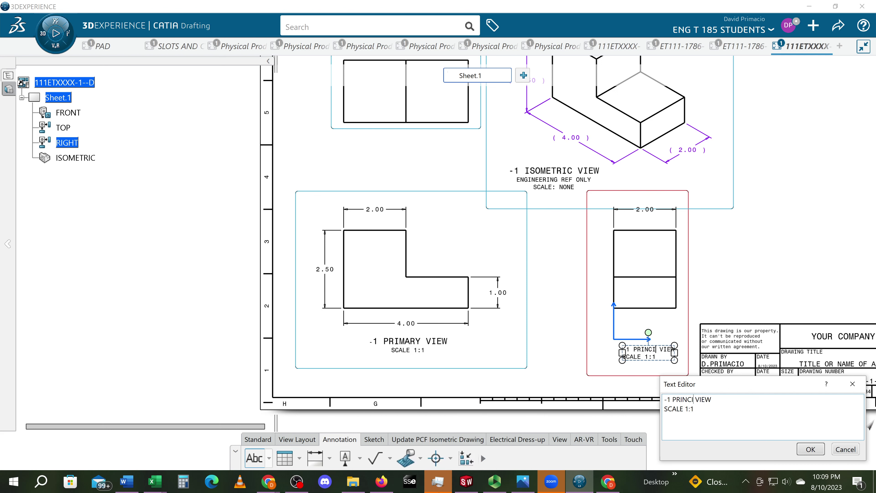
pyautogui.press('Return')
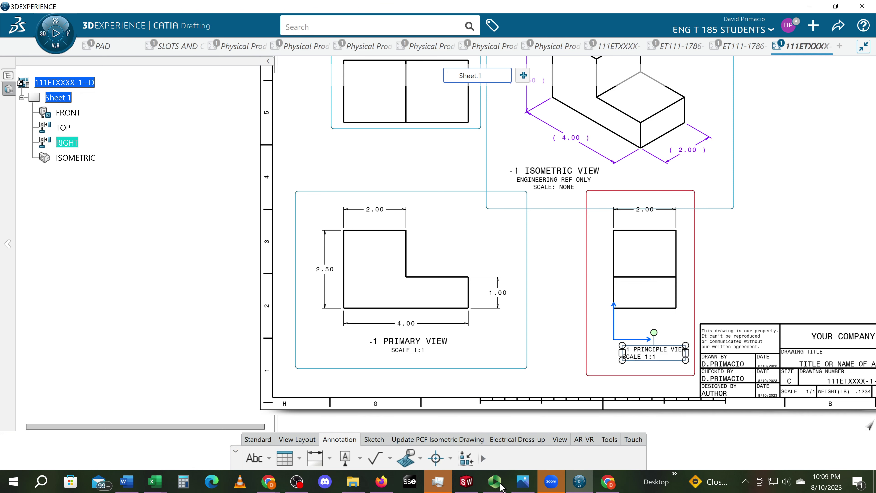
# Reopen the right view's note, select "1 PRINCIPLE VIEW" in its first line and apply Center justification.
pyautogui.moveTo(597, 360); pyautogui.dragTo(545, 339, button='middle')
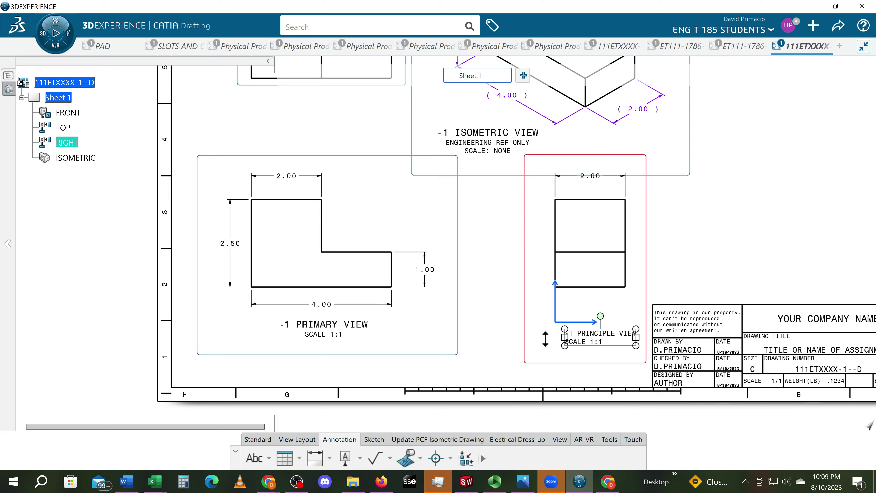
pyautogui.scroll(5, 545, 338)
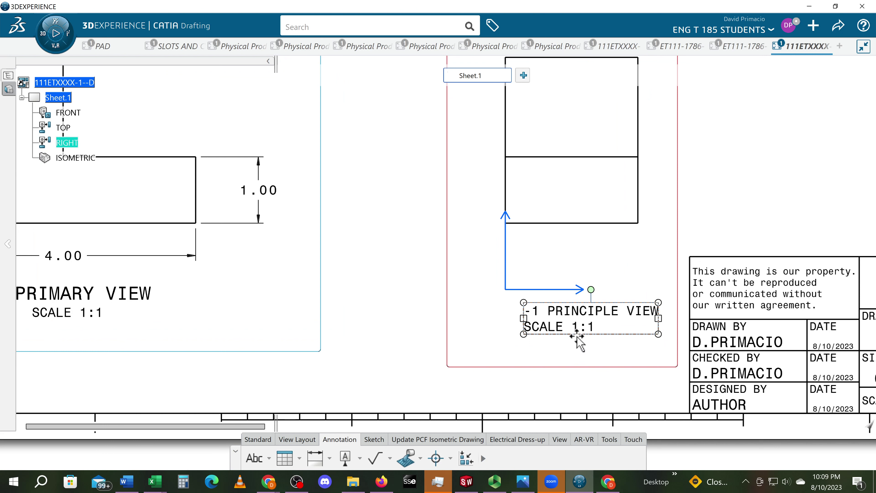
pyautogui.click(573, 309)
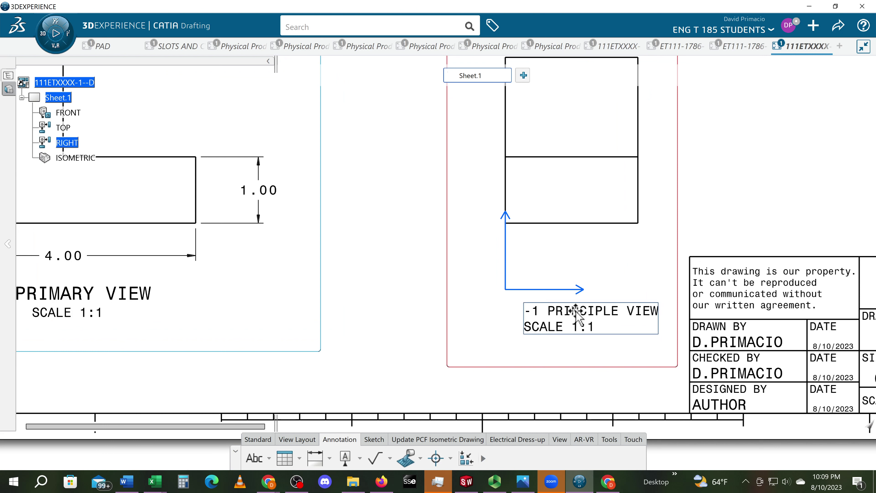
pyautogui.doubleClick(581, 313)
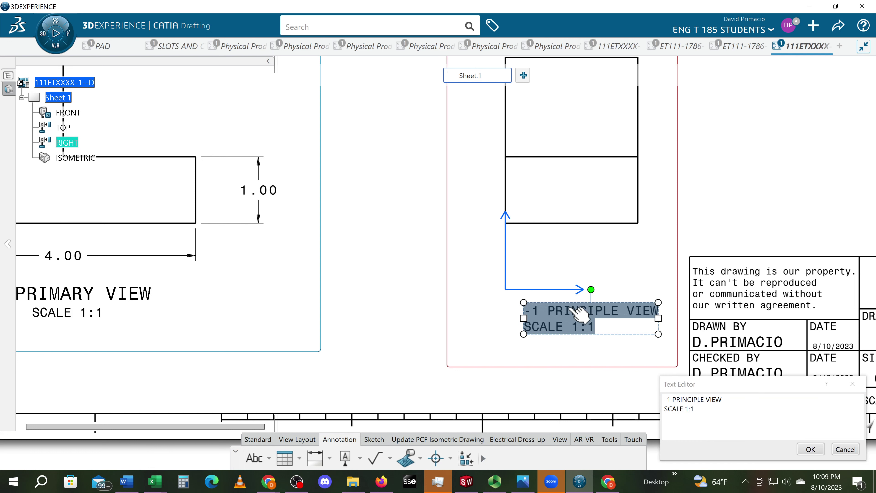
pyautogui.click(571, 312)
pyautogui.moveTo(532, 313); pyautogui.dragTo(663, 314)
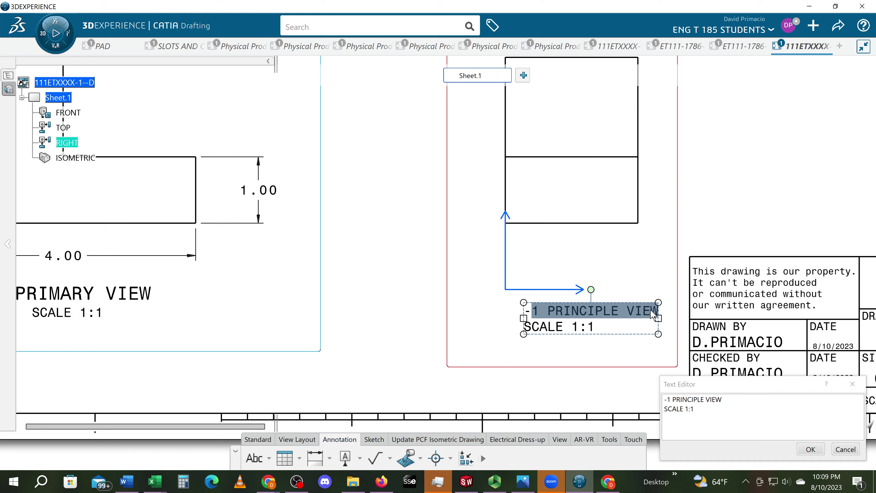
pyautogui.rightClick(389, 272)
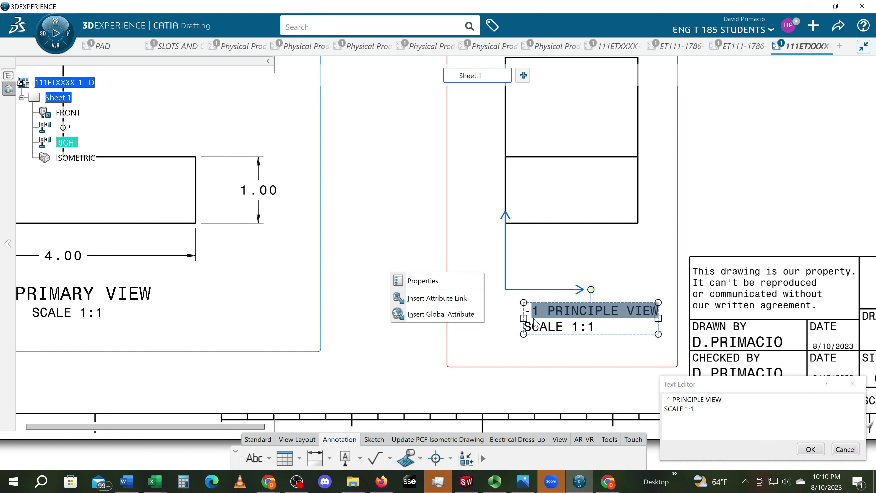
pyautogui.click(458, 282)
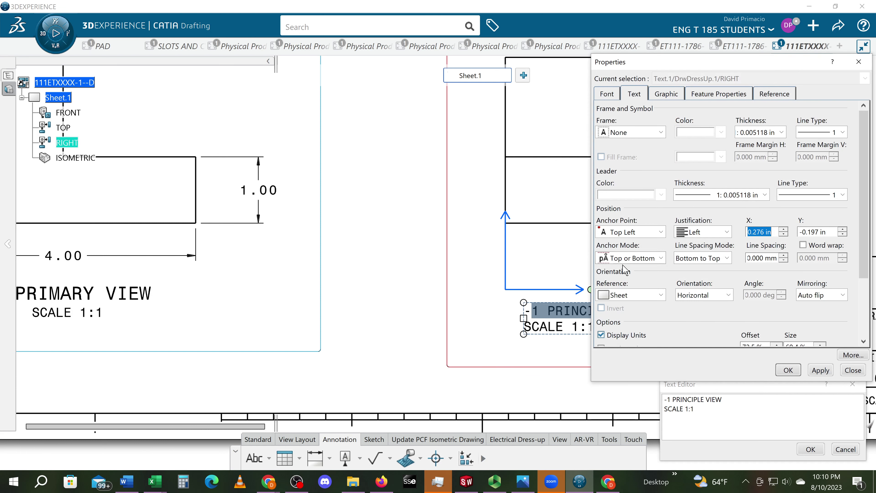
pyautogui.click(726, 232)
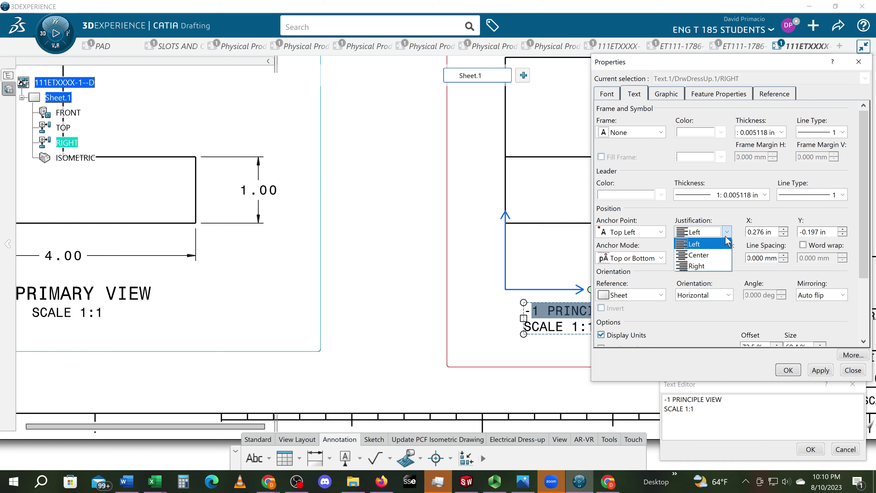
pyautogui.click(713, 255)
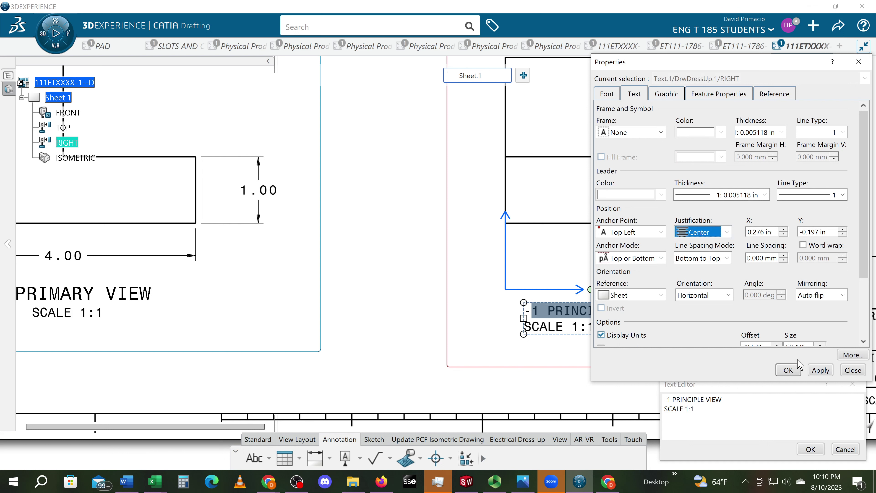
pyautogui.click(815, 373)
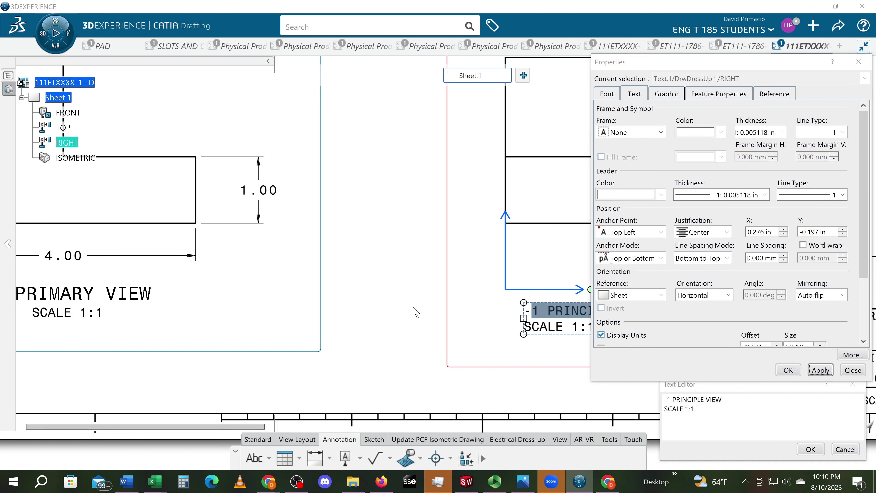
# Accept the justification properties and finish editing the right view's note.
pyautogui.click(789, 370)
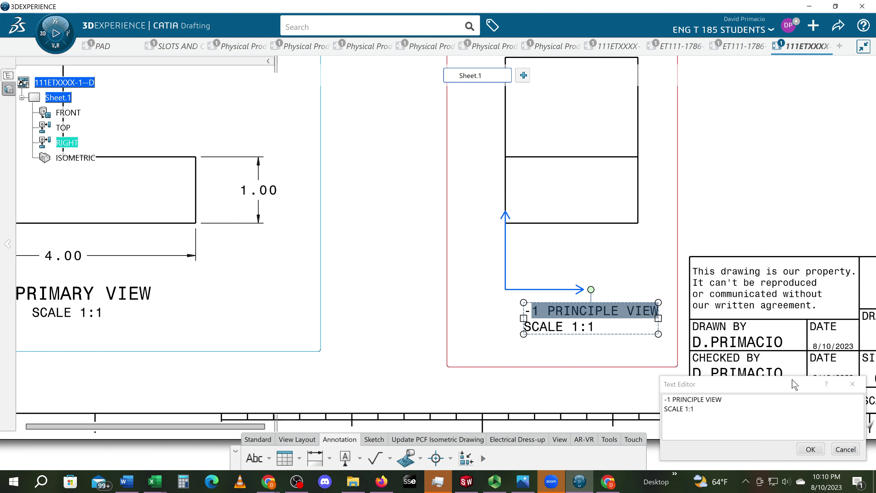
pyautogui.click(810, 449)
pyautogui.moveTo(633, 346); pyautogui.dragTo(486, 321, button='middle')
# Display the Object Properties panel for the right view's note, then reposition and enlarge it so all its sections fit.
pyautogui.click(447, 299)
pyautogui.click(452, 306)
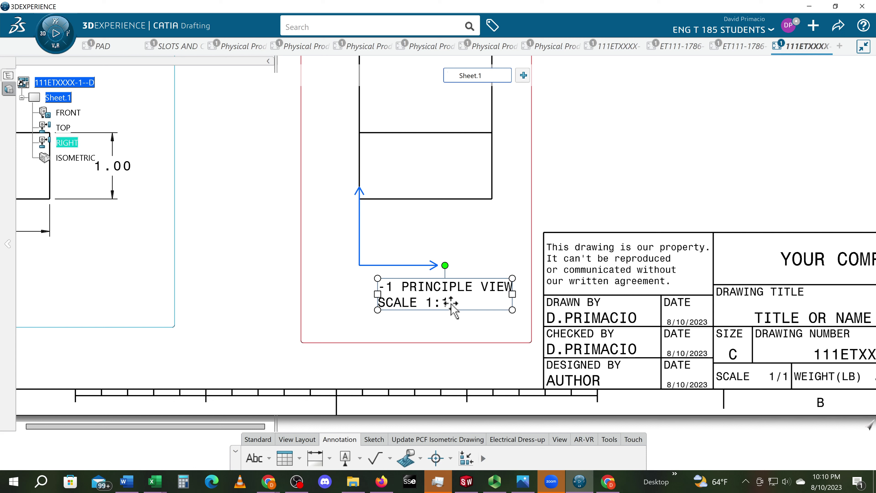
pyautogui.rightClick(440, 290)
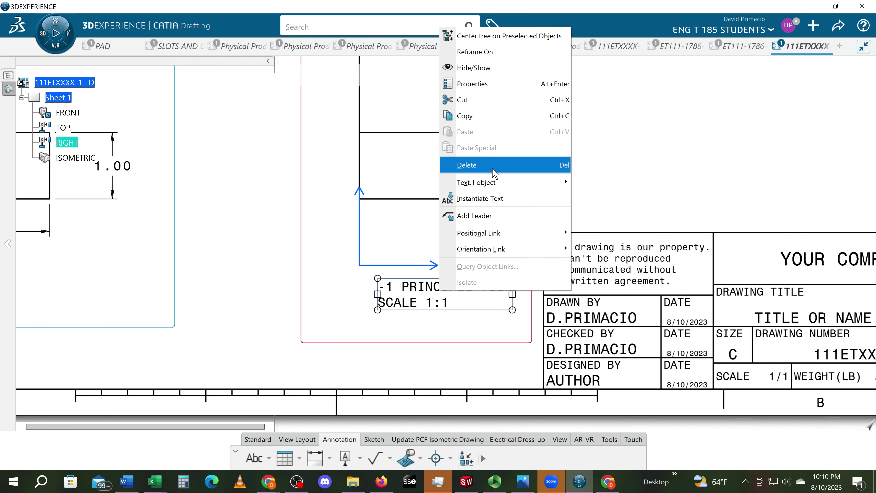
pyautogui.click(234, 218)
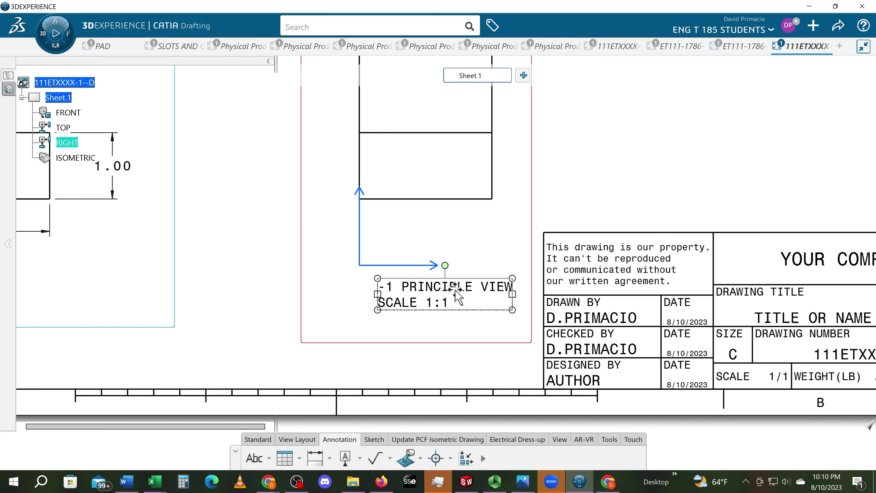
pyautogui.rightClick(250, 199)
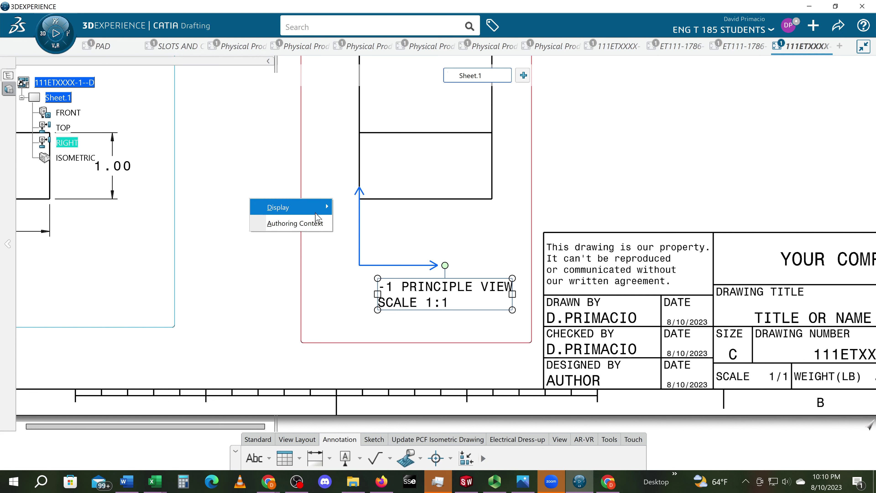
pyautogui.moveTo(322, 208)
pyautogui.click(359, 255)
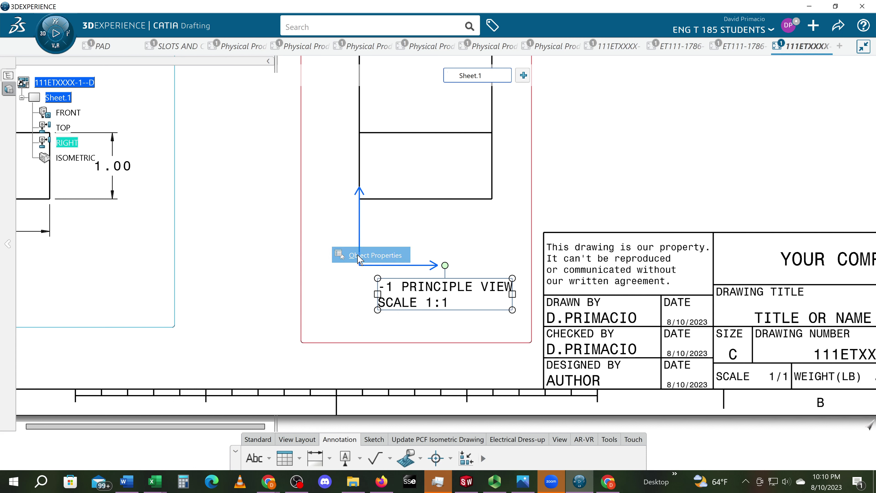
pyautogui.moveTo(645, 170)
pyautogui.mouseDown(button='middle')
pyautogui.moveTo(546, 180)
pyautogui.moveTo(546, 204)
pyautogui.mouseUp(button='middle')
pyautogui.moveTo(833, 73); pyautogui.dragTo(775, 65)
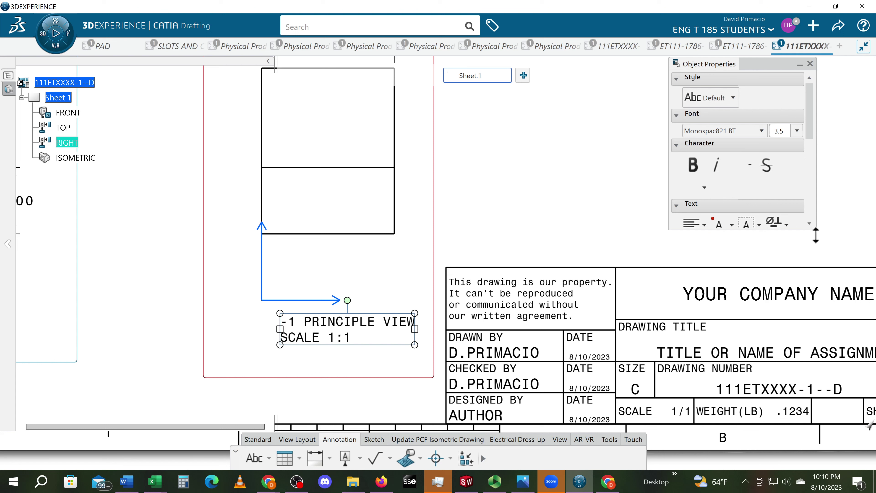
pyautogui.moveTo(815, 235); pyautogui.dragTo(873, 389)
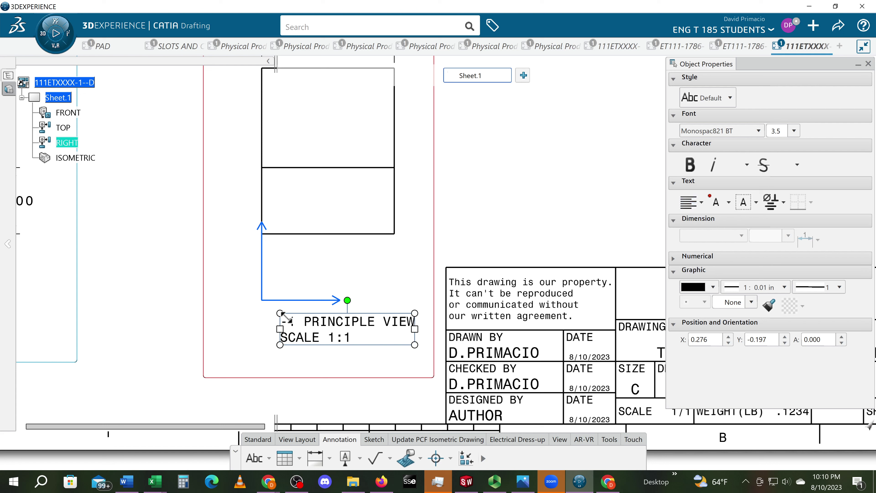
# Move the right view's note to about X 0.079, Y -0.276 and center-justify both of its lines.
pyautogui.moveTo(298, 322); pyautogui.dragTo(279, 322)
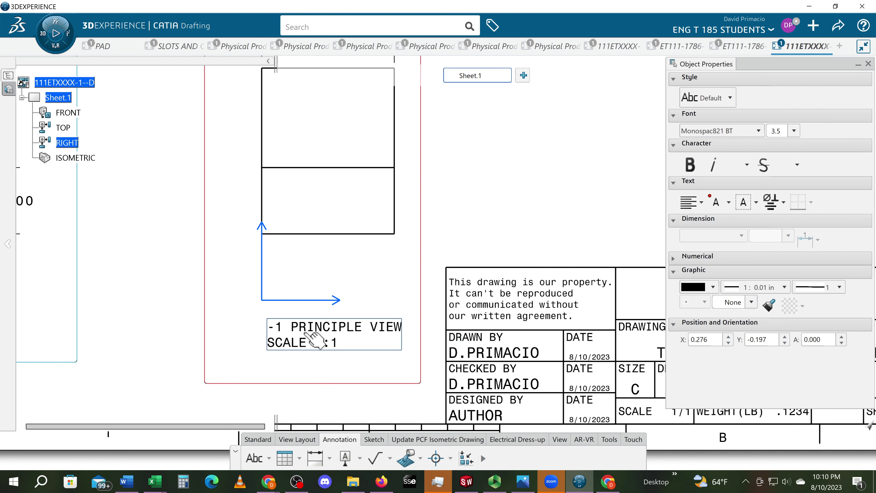
pyautogui.doubleClick(391, 326)
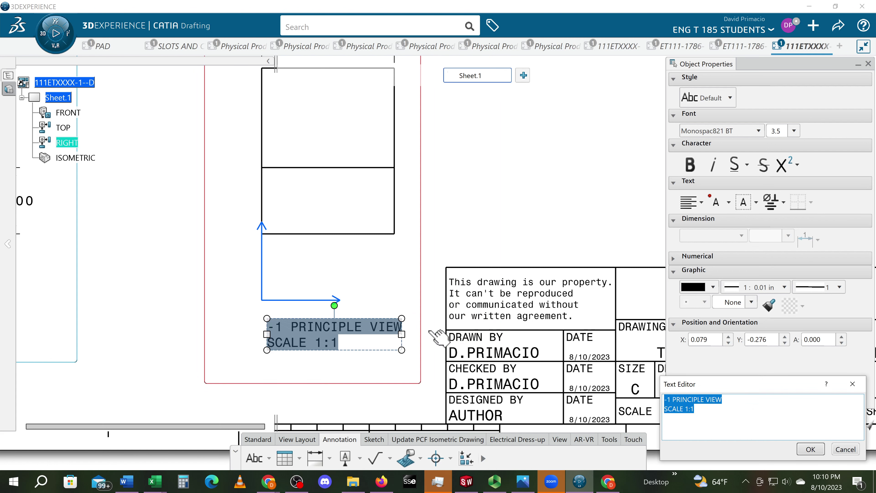
pyautogui.click(702, 204)
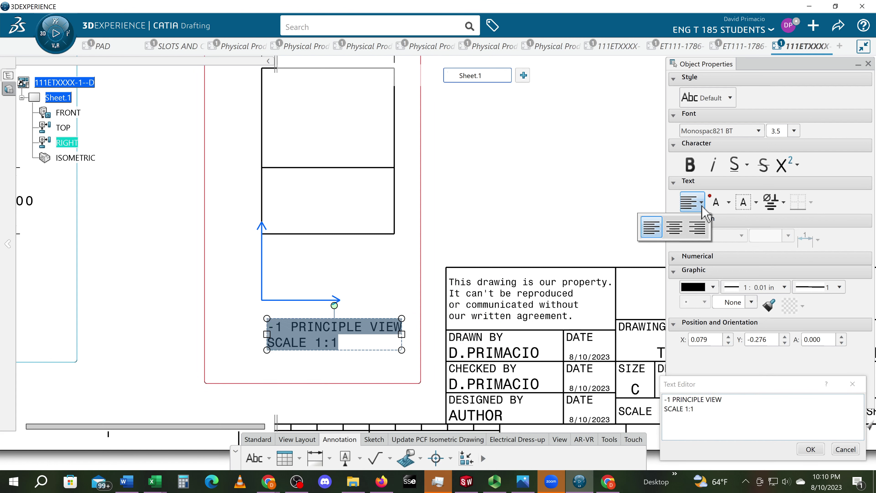
pyautogui.click(675, 228)
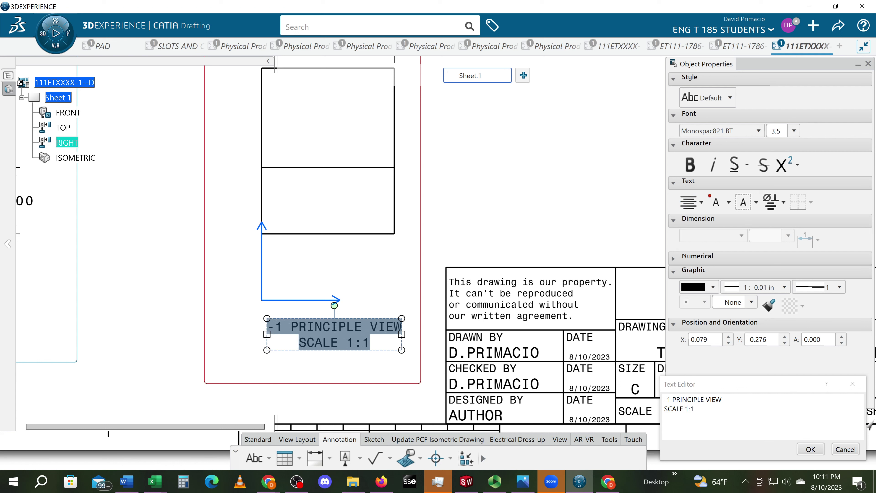
# Set the font size of the "-1 PRINCIPLE VIEW" line to 5 and move the note so it is centered beneath the right view.
pyautogui.click(704, 410)
pyautogui.moveTo(700, 409); pyautogui.dragTo(670, 400)
pyautogui.click(689, 409)
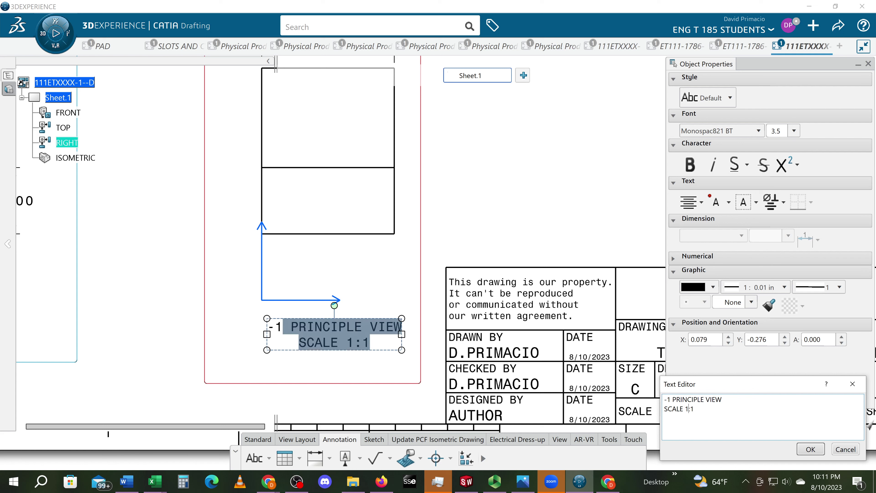
pyautogui.hotkey('shift', 'Up')
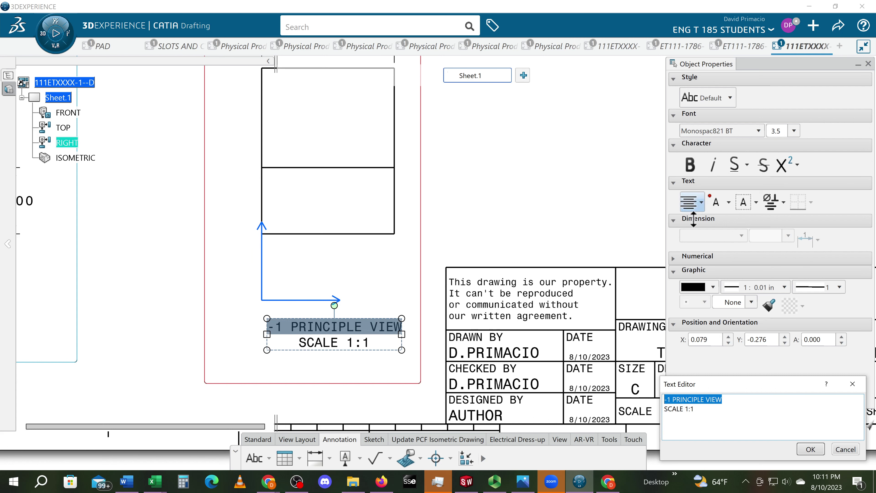
pyautogui.click(793, 131)
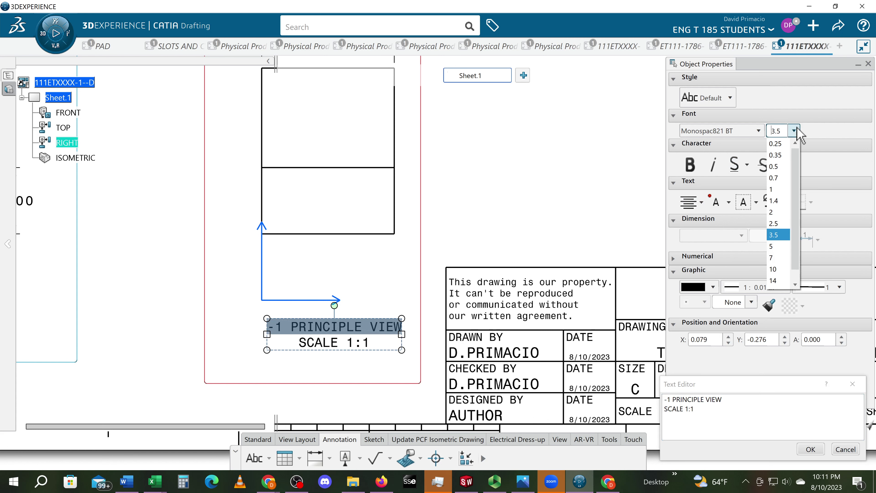
pyautogui.click(775, 246)
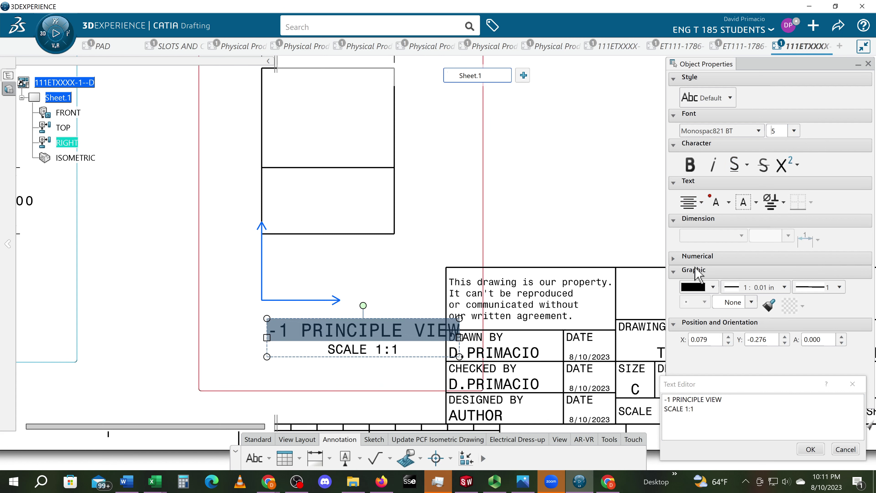
pyautogui.click(813, 448)
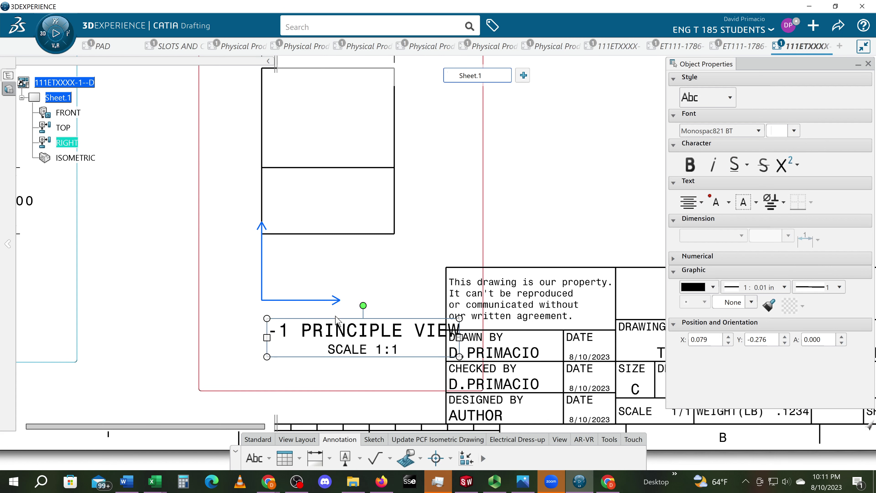
pyautogui.moveTo(340, 322); pyautogui.dragTo(304, 320)
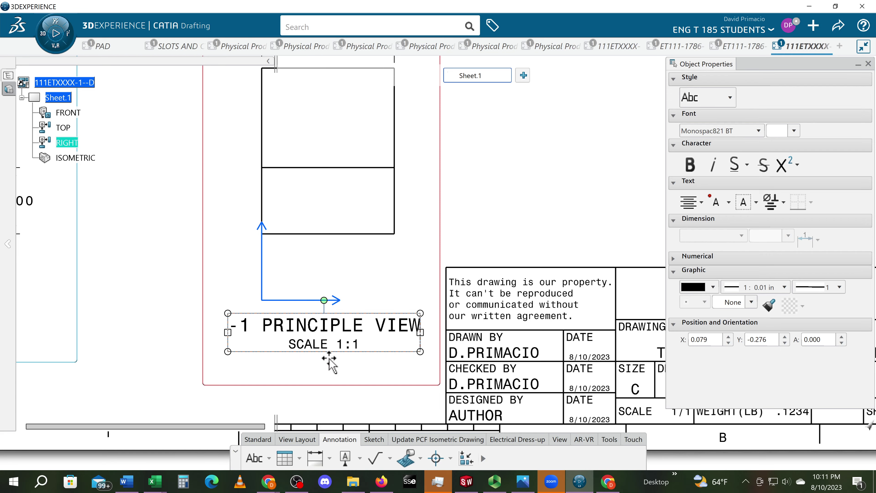
pyautogui.click(290, 370)
# Copy the full two-line text of the right view's note and close its text editing.
pyautogui.moveTo(285, 330)
pyautogui.mouseDown(button='middle')
pyautogui.moveTo(333, 307)
pyautogui.moveTo(335, 350)
pyautogui.moveTo(321, 339)
pyautogui.mouseUp(button='middle')
pyautogui.moveTo(287, 294); pyautogui.dragTo(343, 390, button='middle')
pyautogui.scroll(6, 343, 389)
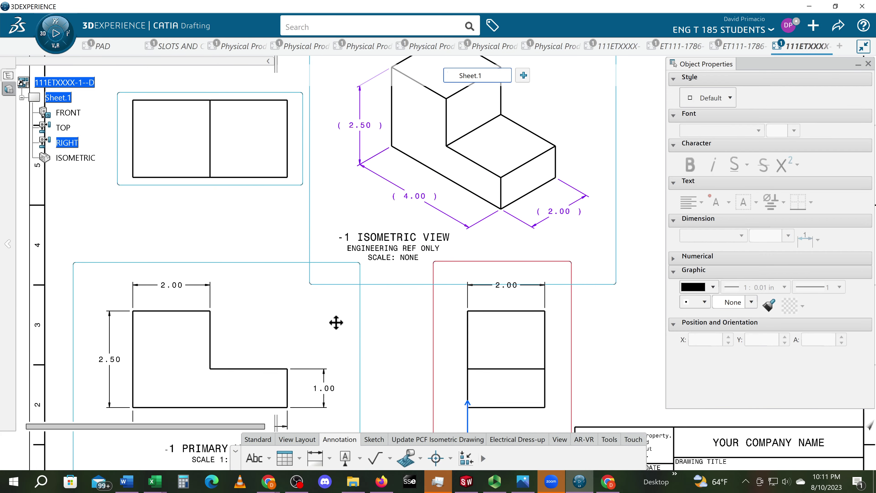
pyautogui.scroll(6, 340, 339)
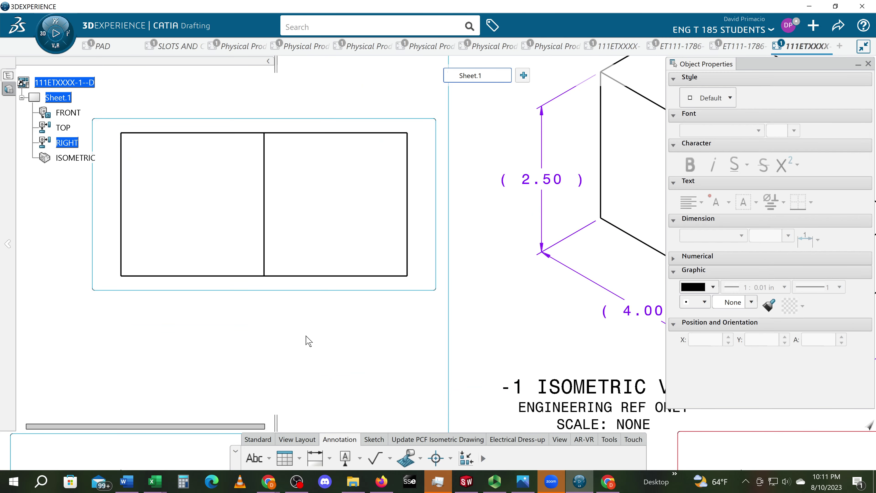
pyautogui.moveTo(354, 300); pyautogui.dragTo(370, 303, button='middle')
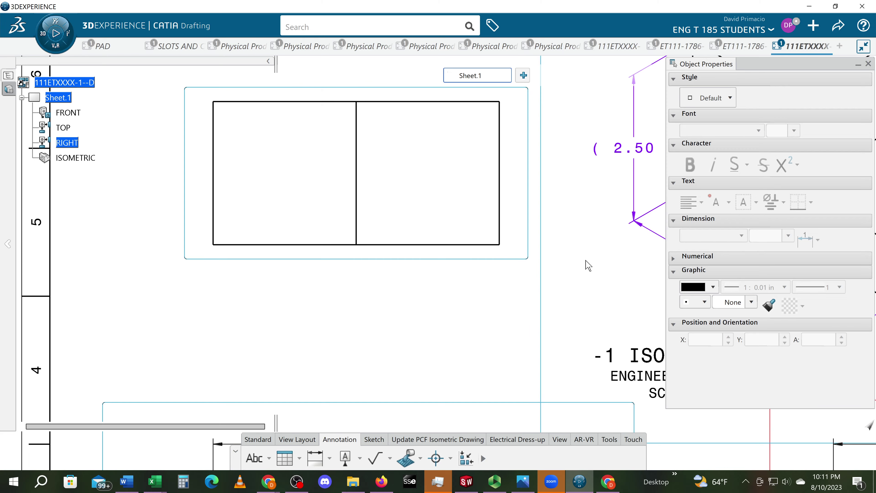
pyautogui.moveTo(636, 327); pyautogui.dragTo(568, 256, button='middle')
pyautogui.scroll(12, 438, 264)
pyautogui.click(497, 274)
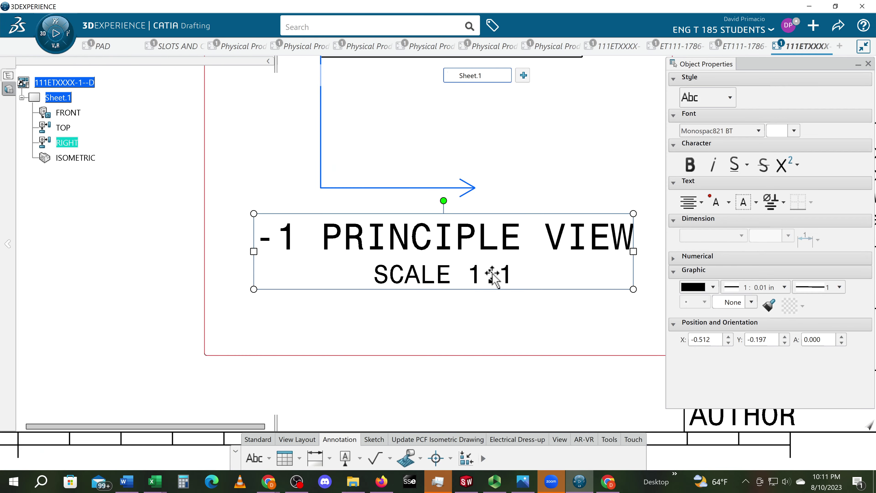
pyautogui.doubleClick(497, 275)
pyautogui.rightClick(476, 256)
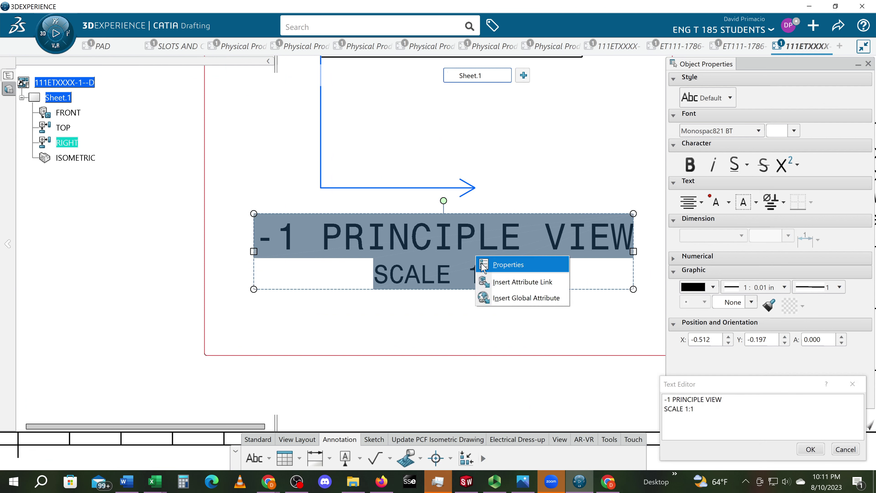
pyautogui.click(734, 412)
pyautogui.moveTo(734, 412); pyautogui.dragTo(664, 399)
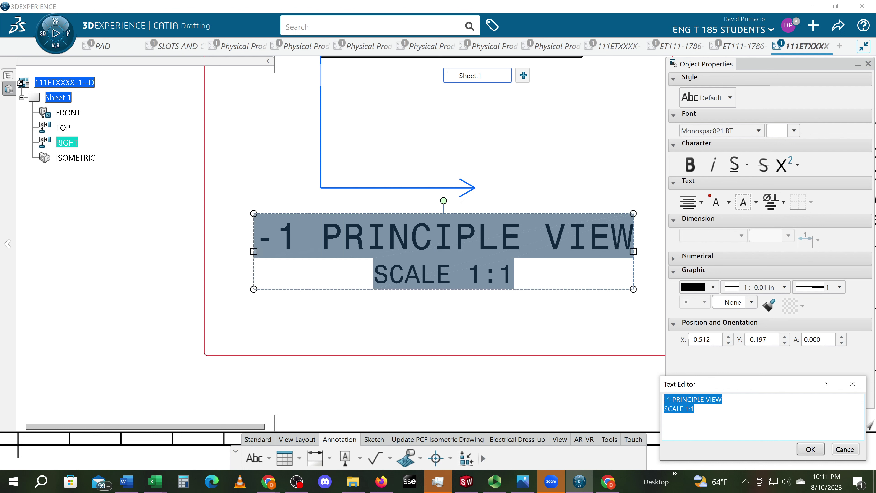
pyautogui.rightClick(665, 402)
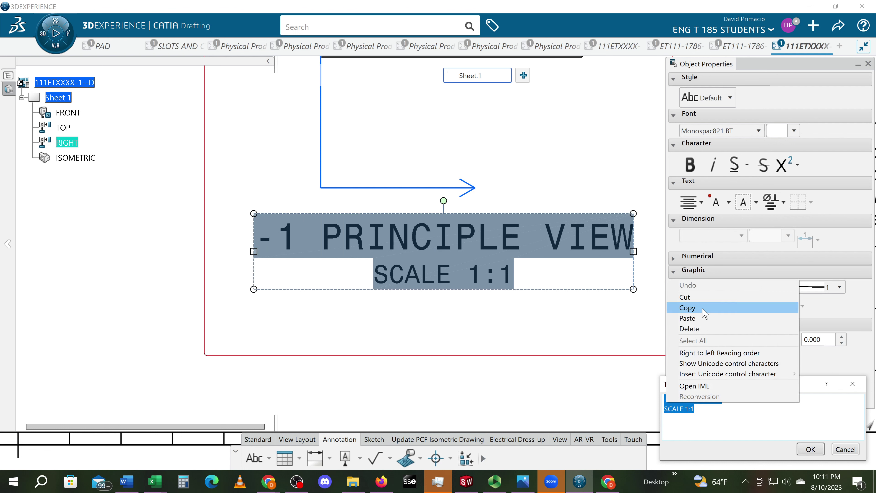
pyautogui.click(687, 308)
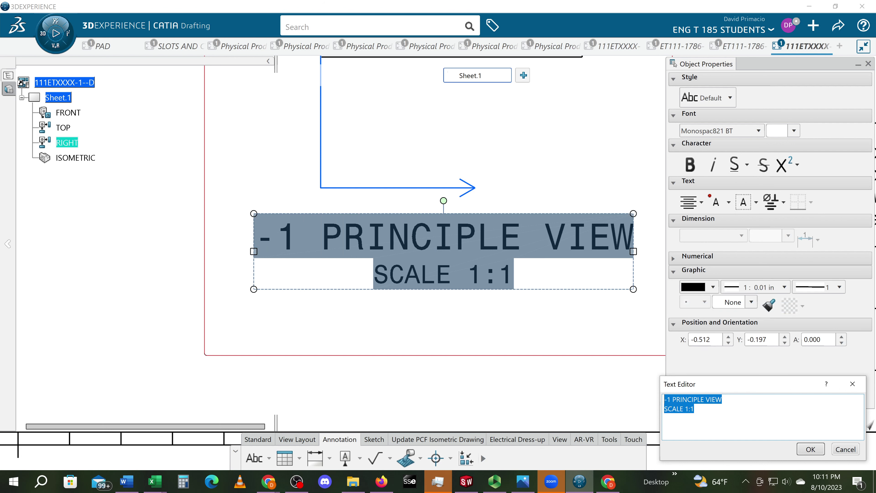
pyautogui.click(820, 448)
# Make the TOP view the active view of the sheet.
pyautogui.moveTo(360, 290)
pyautogui.mouseDown(button='middle')
pyautogui.moveTo(378, 346)
pyautogui.moveTo(375, 377)
pyautogui.mouseUp(button='middle')
pyautogui.moveTo(331, 203)
pyautogui.mouseDown(button='middle')
pyautogui.moveTo(487, 321)
pyautogui.moveTo(476, 305)
pyautogui.mouseUp(button='middle')
pyautogui.moveTo(413, 212); pyautogui.dragTo(416, 345, button='middle')
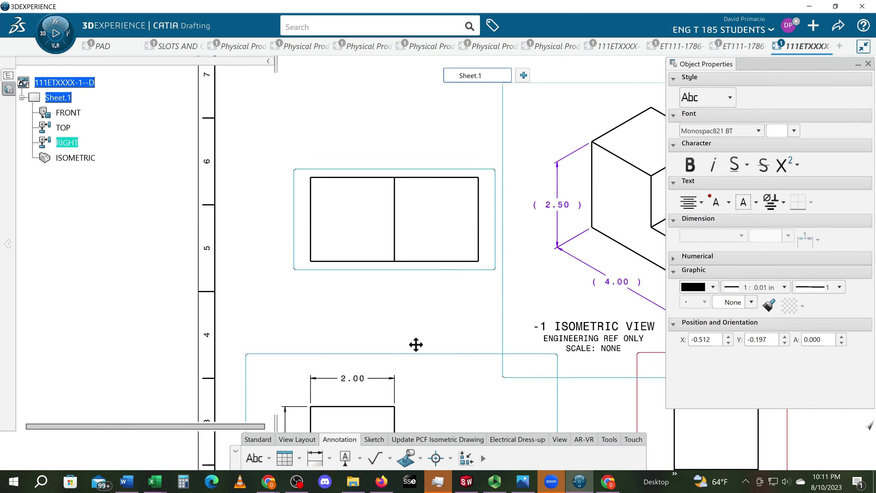
pyautogui.scroll(1, 403, 340)
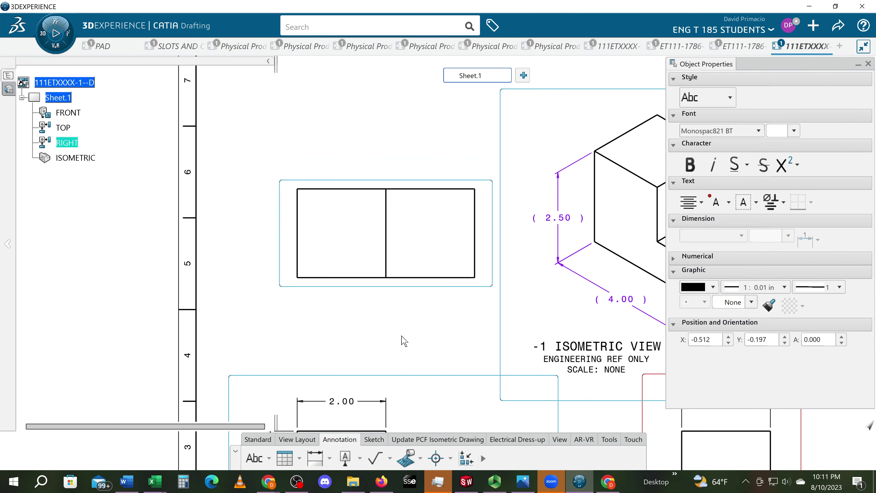
pyautogui.click(69, 127)
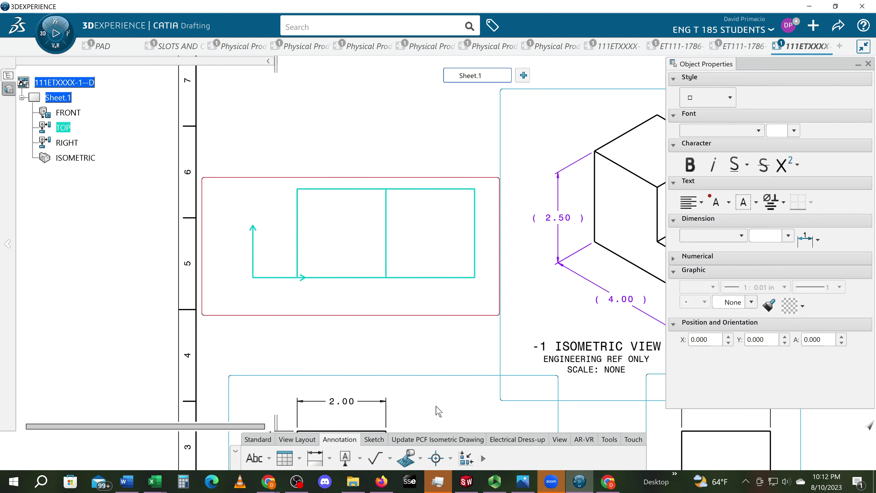
# Place a text note below the top view at about X 1.457, Y -0.354 and paste the copied principle view text.
pyautogui.click(258, 459)
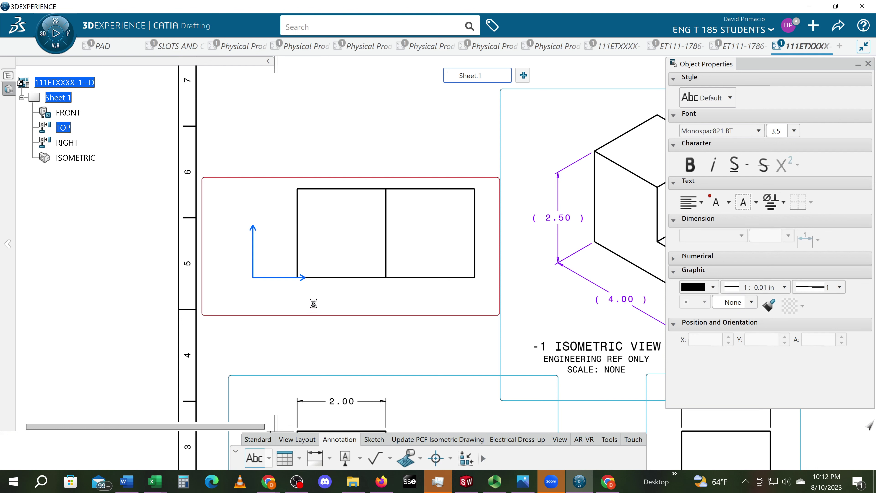
pyautogui.click(319, 297)
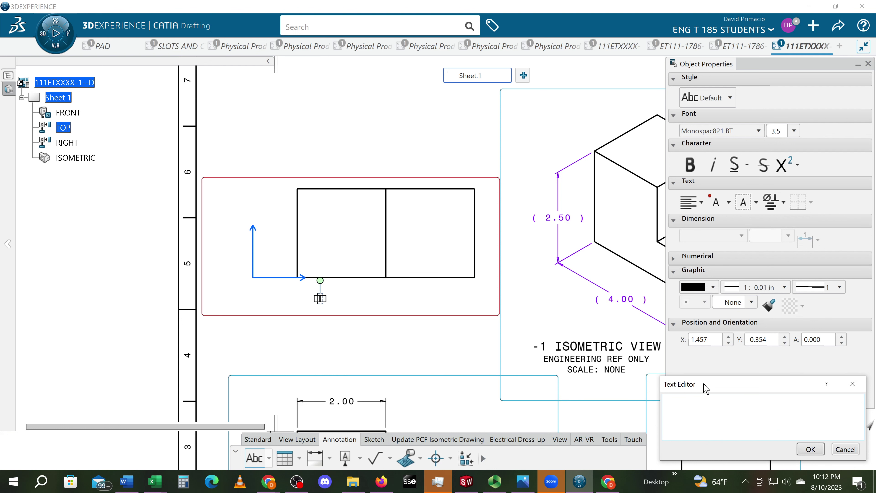
pyautogui.moveTo(705, 389); pyautogui.dragTo(466, 283)
pyautogui.rightClick(467, 305)
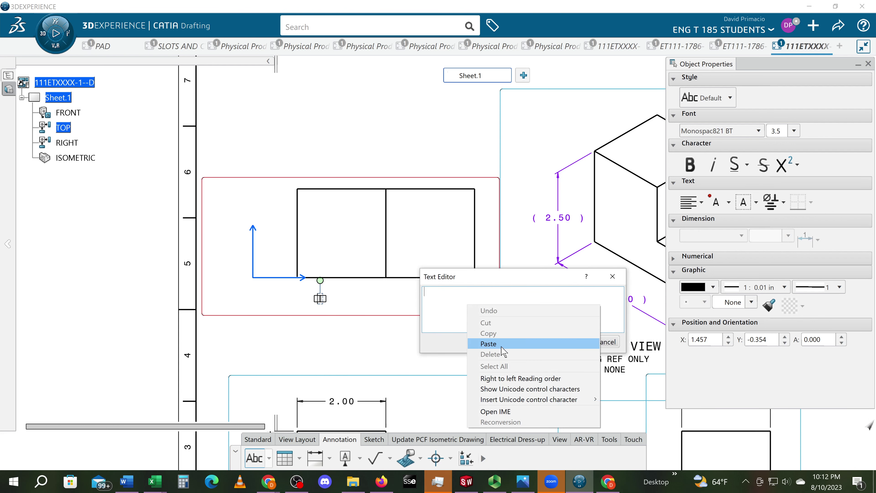
pyautogui.click(509, 344)
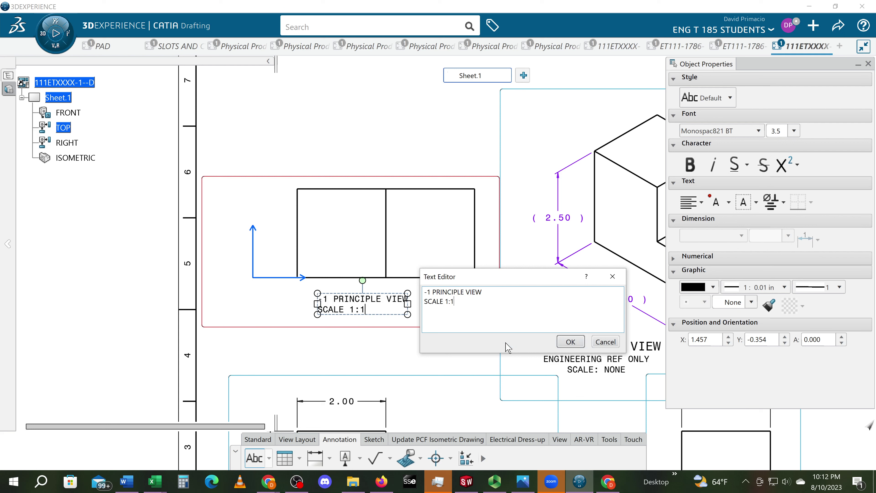
# Center-justify all the text of the top view's note.
pyautogui.hotkey('ctrl', 'a')
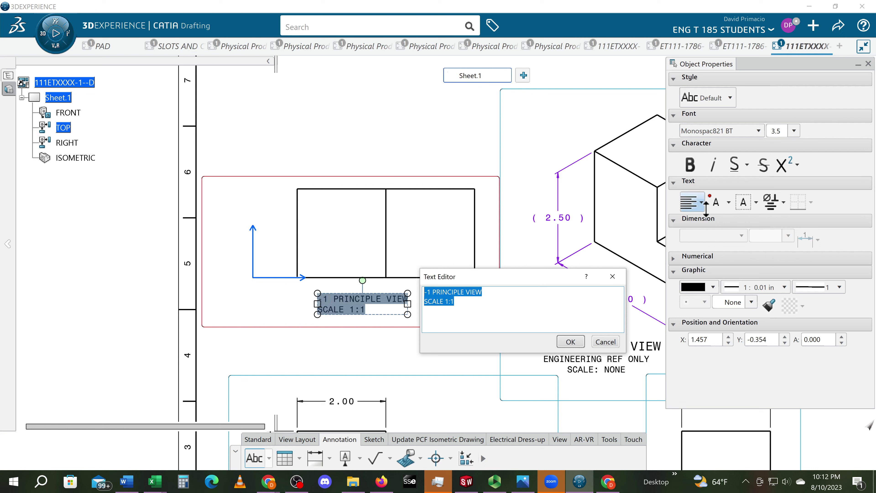
pyautogui.click(700, 202)
pyautogui.click(674, 228)
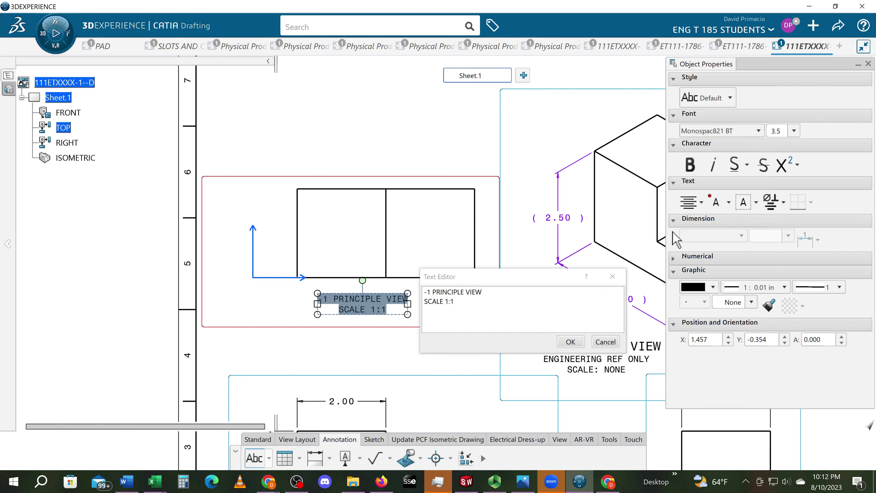
# Set the top view note's "-1 PRINCIPLE VIEW" line to font size 5 and shift the note slightly down, centered beneath the view.
pyautogui.moveTo(482, 292); pyautogui.dragTo(426, 292)
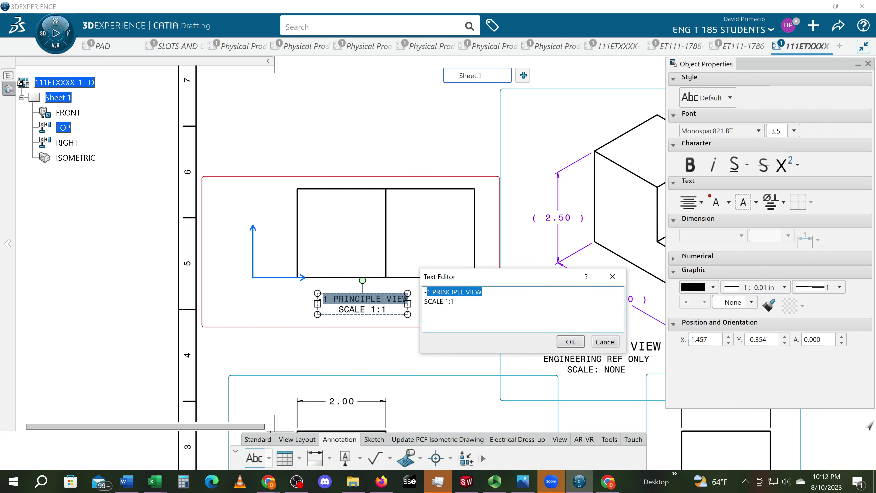
pyautogui.click(793, 131)
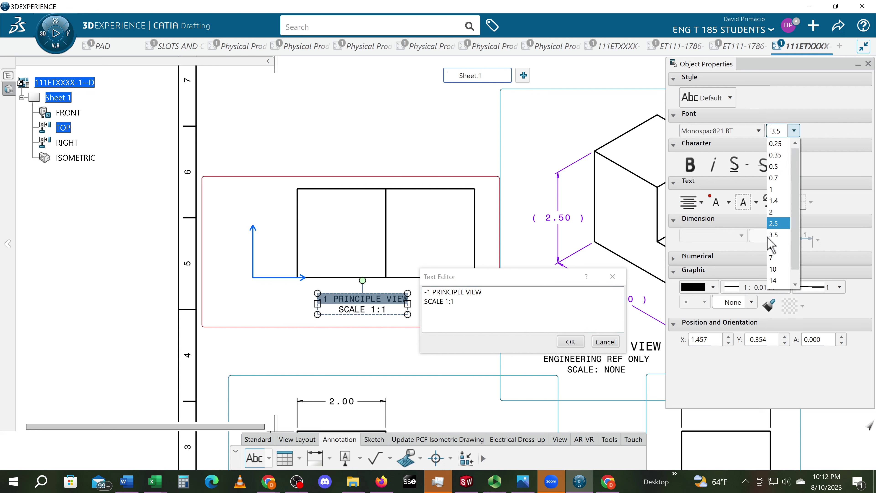
pyautogui.click(771, 245)
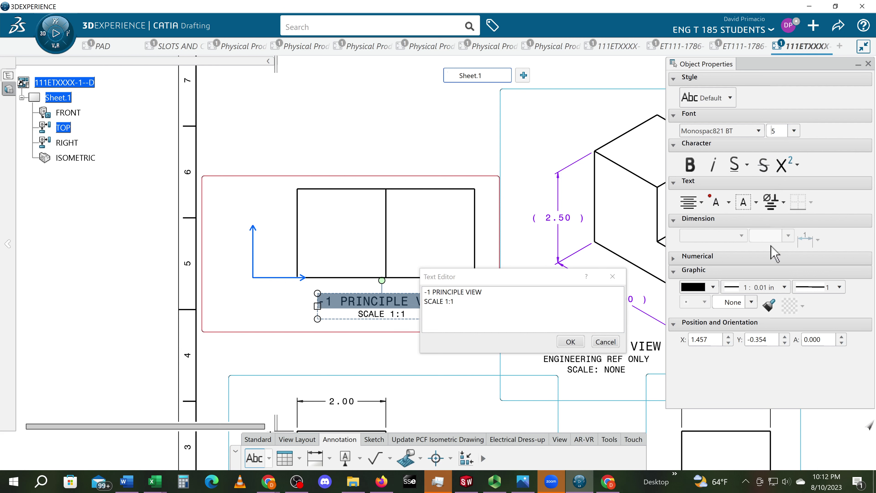
pyautogui.click(568, 343)
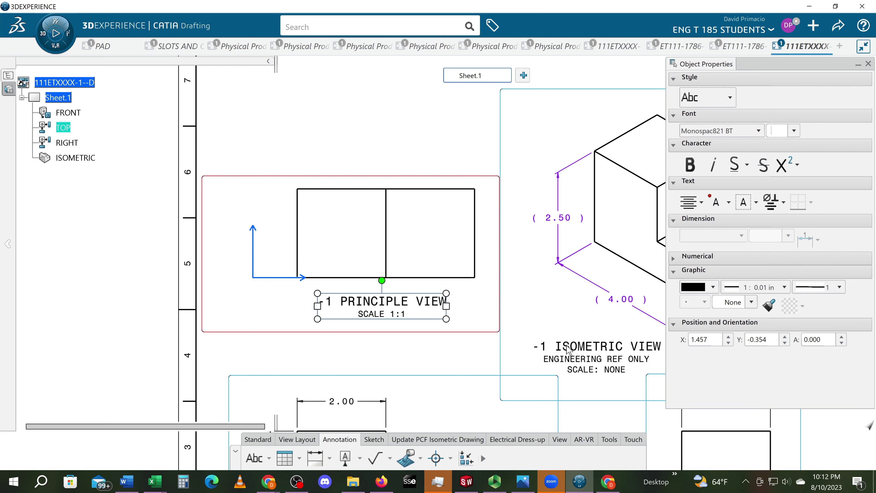
pyautogui.click(869, 64)
pyautogui.moveTo(461, 314); pyautogui.dragTo(505, 274, button='middle')
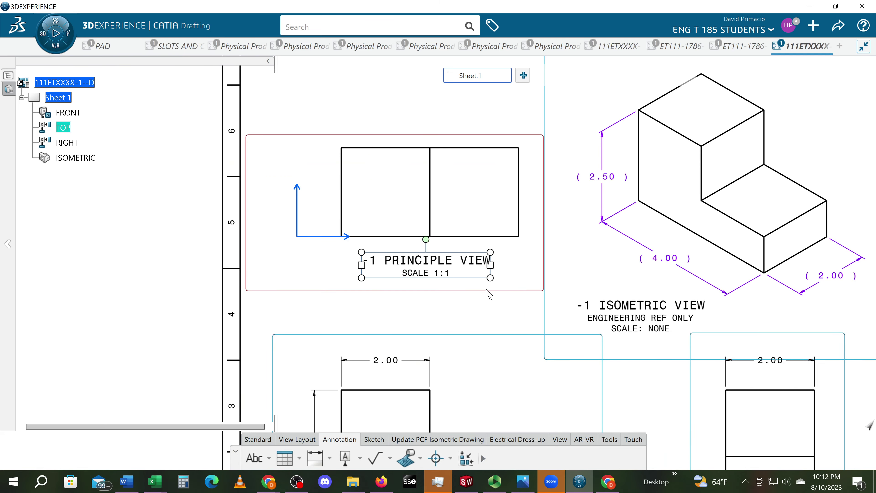
pyautogui.moveTo(469, 279); pyautogui.dragTo(477, 290)
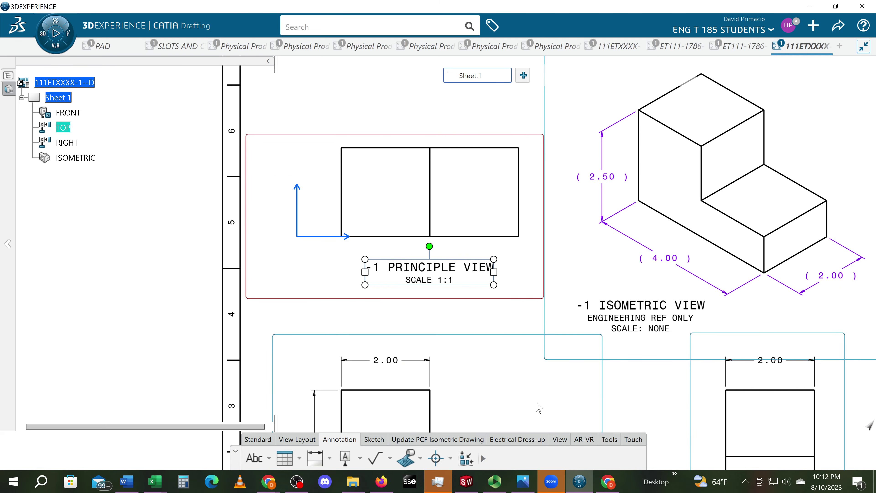
# Hide the frames of all views and switch to editing Sheet.1 itself instead of the TOP view.
pyautogui.click(559, 439)
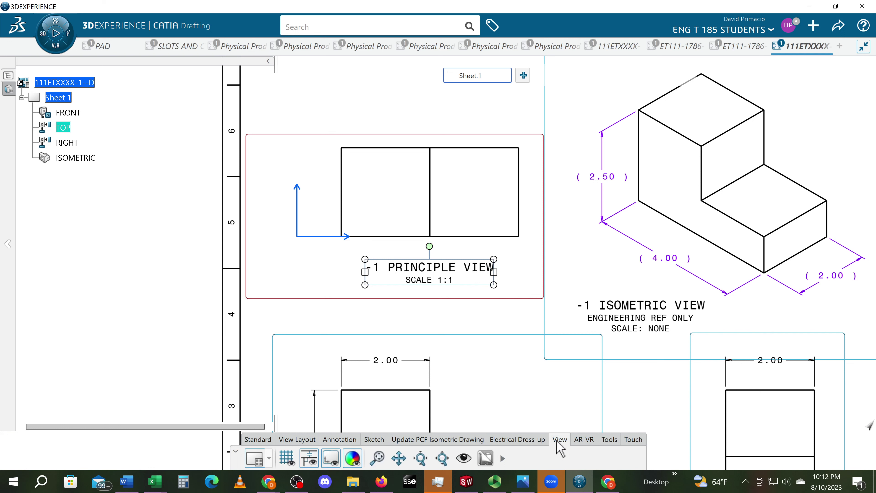
pyautogui.click(332, 462)
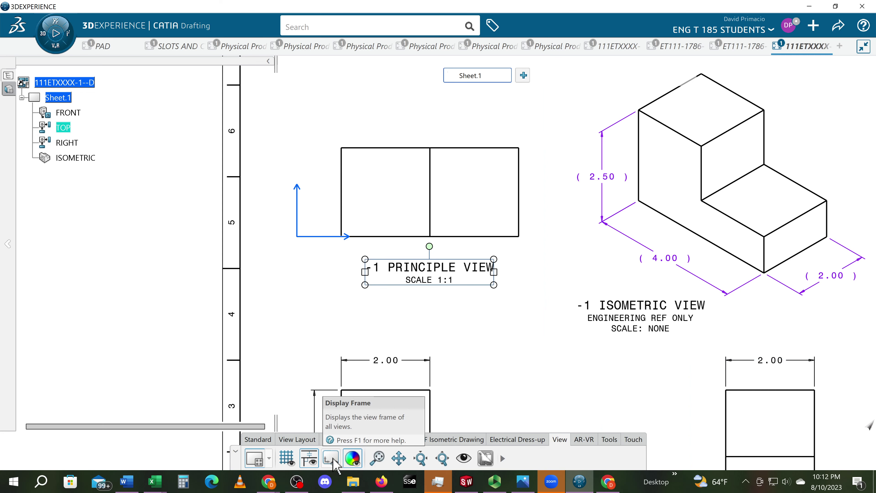
pyautogui.click(377, 458)
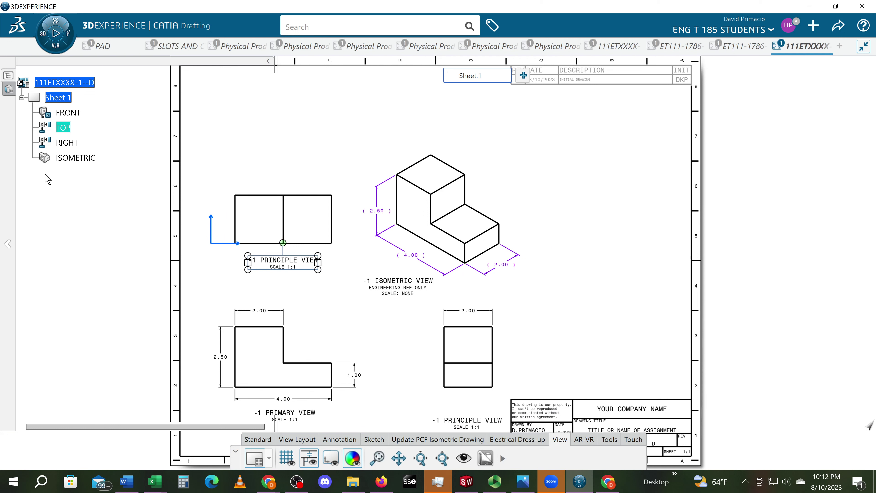
pyautogui.rightClick(58, 97)
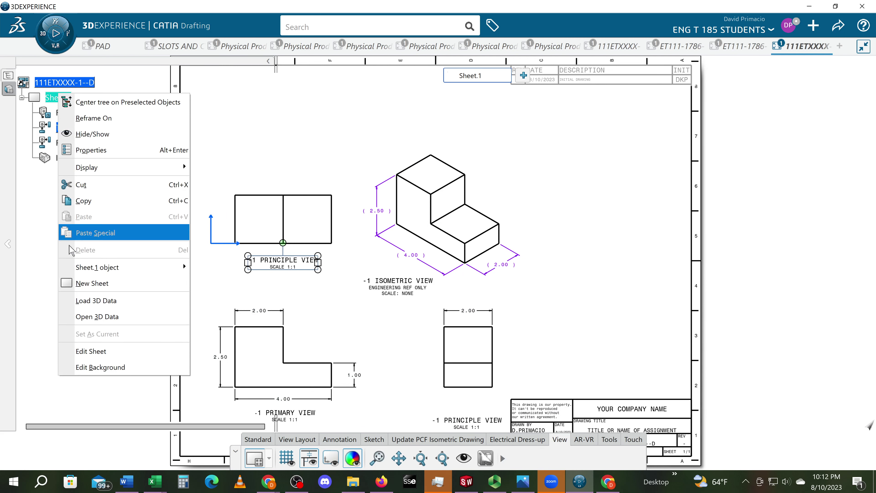
pyautogui.click(78, 353)
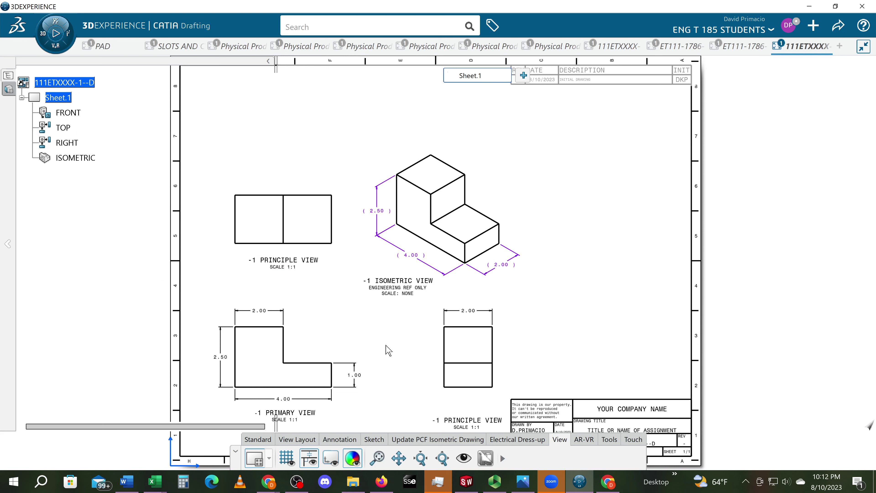
# Raise the right view's note level with the front view's note, displaying the grid only while aligning it.
pyautogui.moveTo(418, 339); pyautogui.dragTo(422, 293, button='middle')
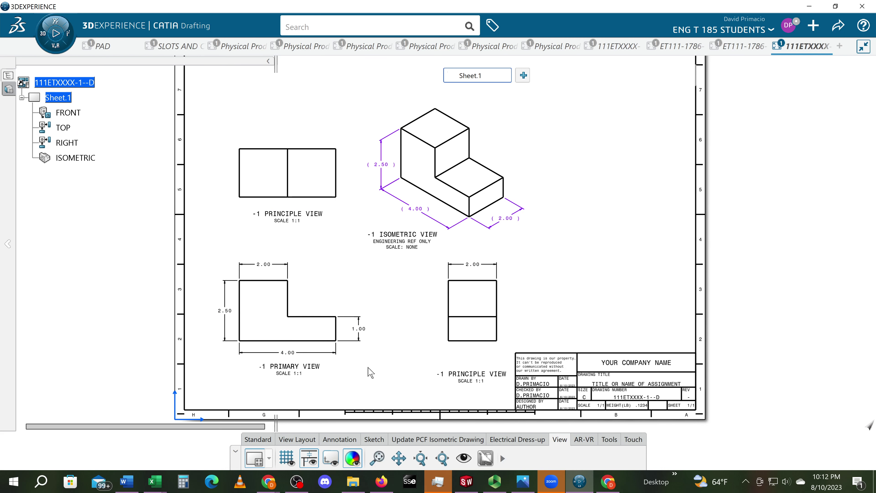
pyautogui.moveTo(422, 340); pyautogui.dragTo(434, 363, button='middle')
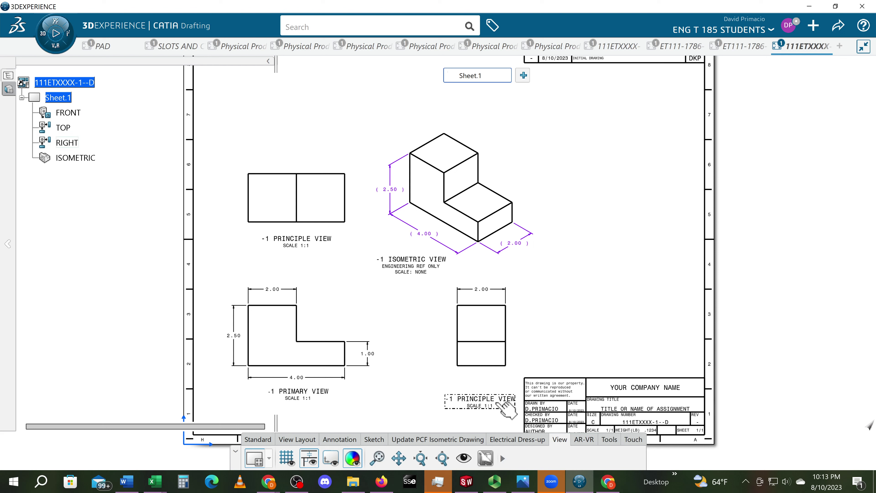
pyautogui.moveTo(498, 406); pyautogui.dragTo(498, 400)
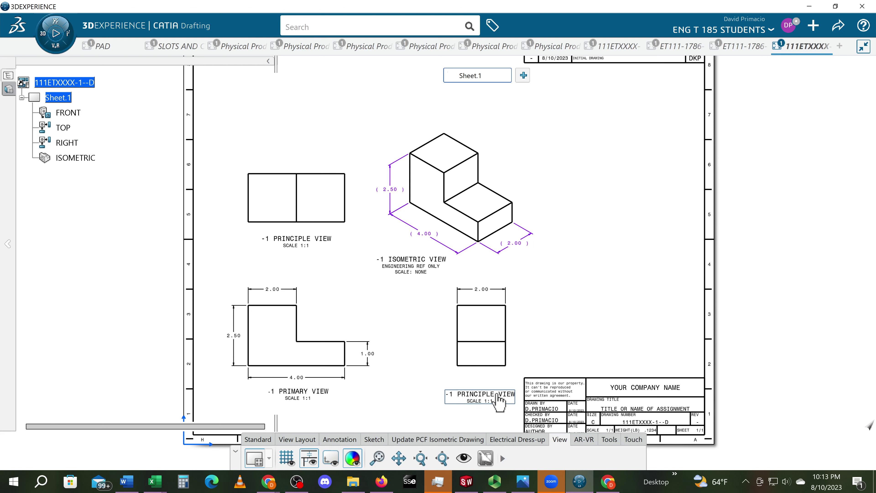
pyautogui.click(309, 459)
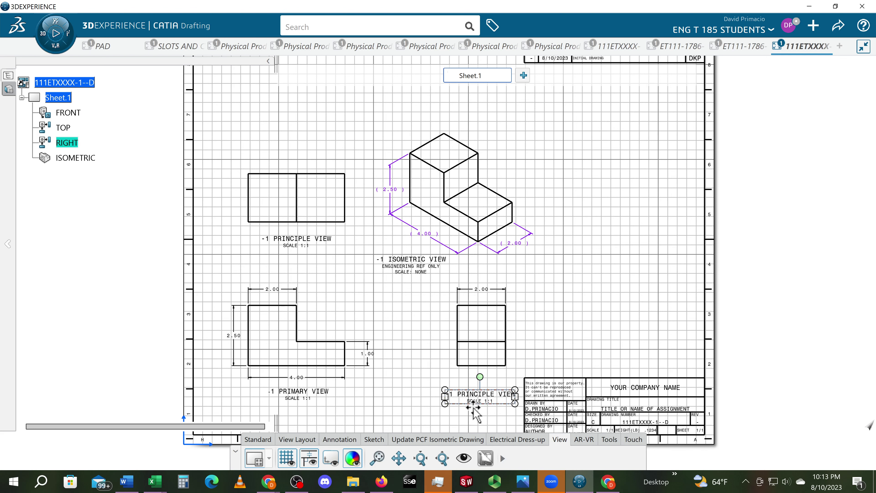
pyautogui.moveTo(474, 409); pyautogui.dragTo(475, 407)
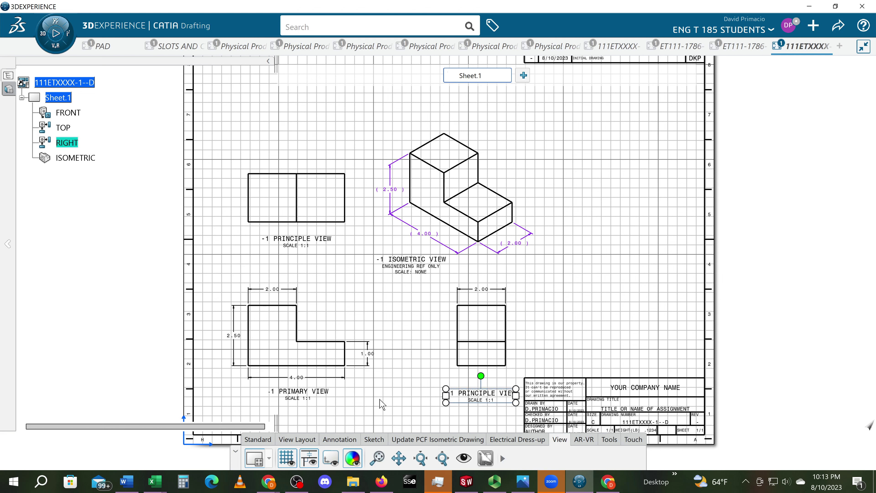
pyautogui.click(428, 401)
pyautogui.click(287, 457)
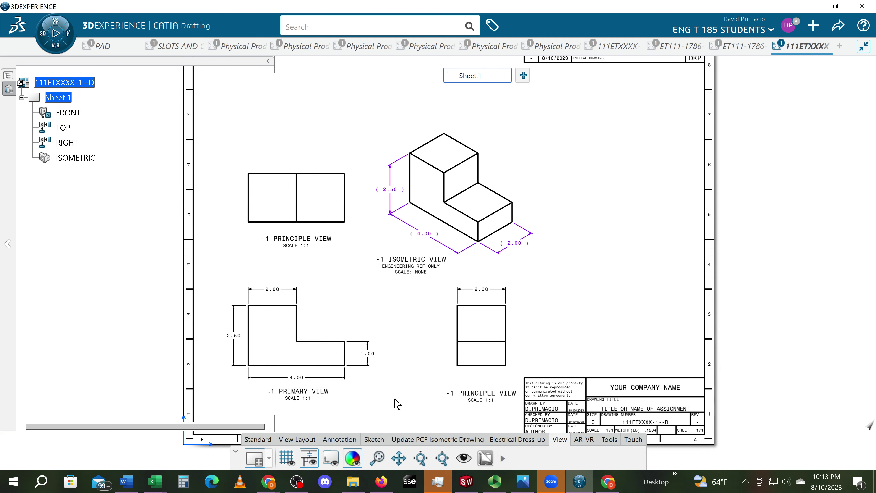
pyautogui.moveTo(411, 397)
pyautogui.mouseDown(button='middle')
pyautogui.moveTo(419, 374)
pyautogui.moveTo(420, 397)
pyautogui.mouseUp(button='middle')
pyautogui.moveTo(427, 361); pyautogui.dragTo(420, 394, button='middle')
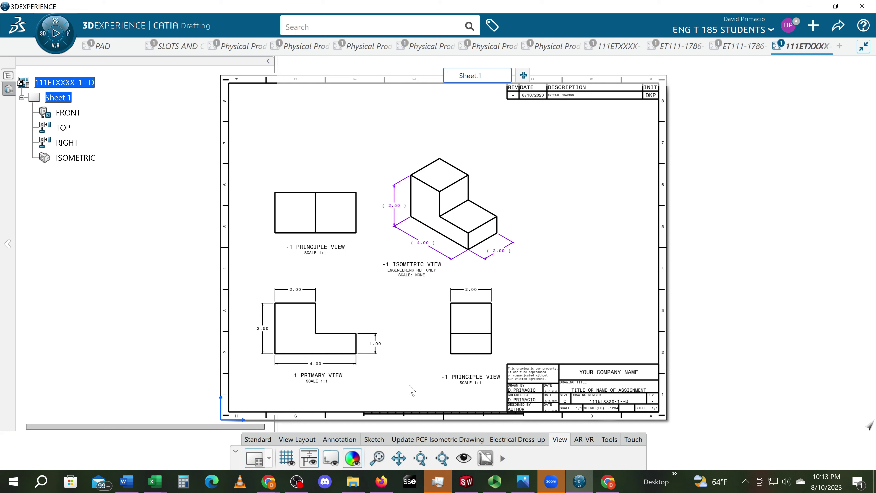